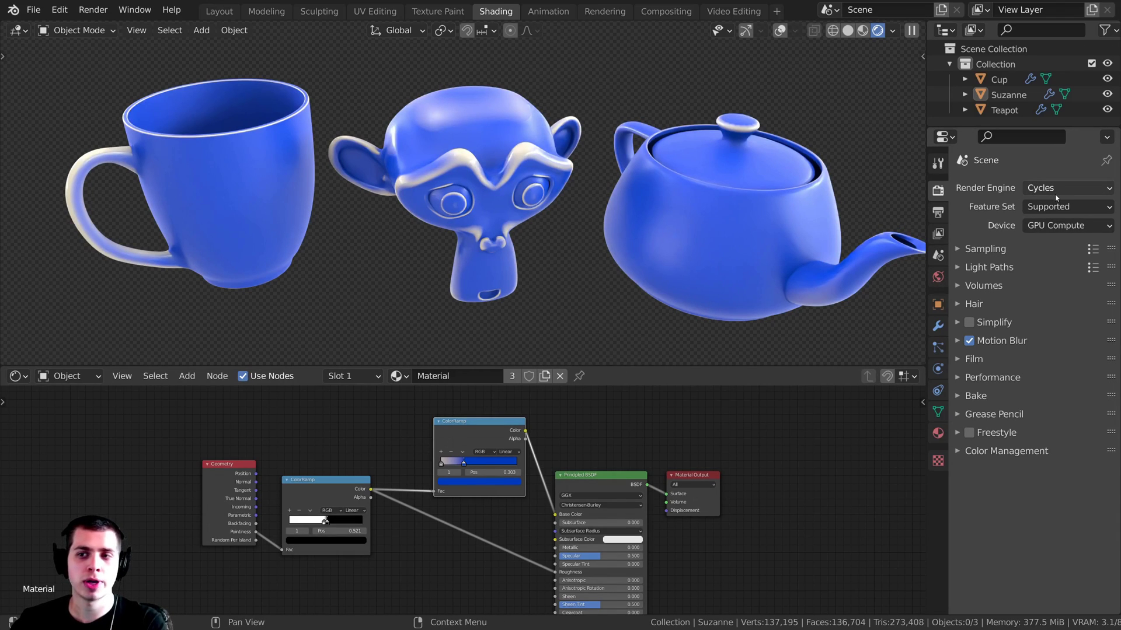
Switch the render engine to Eevee.
click(1058, 188)
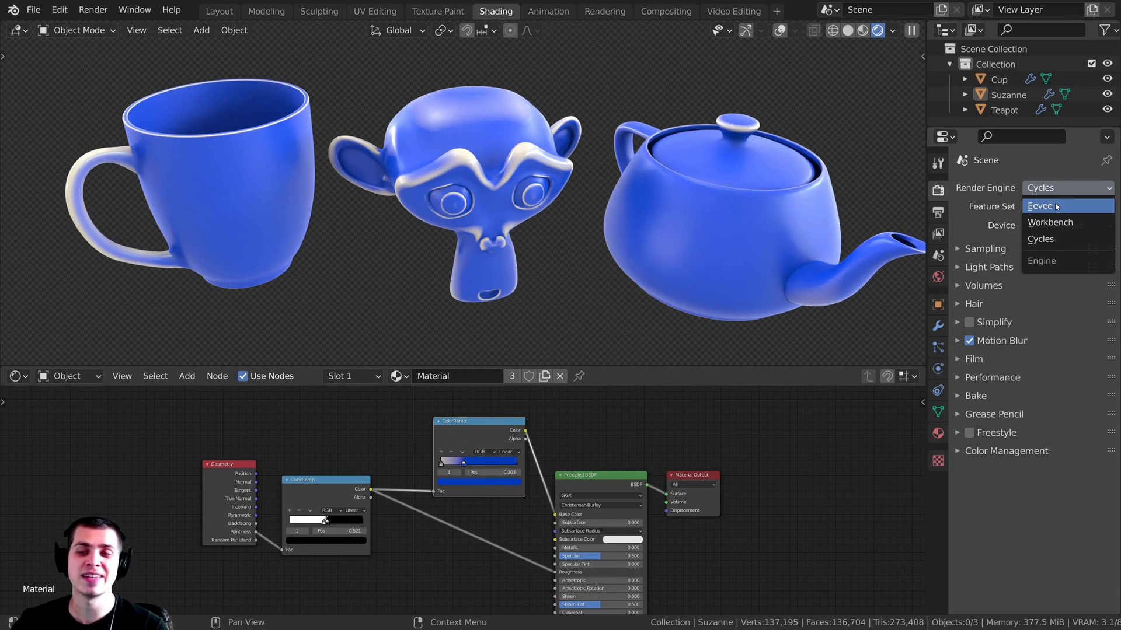
click(1040, 205)
middle_drag(345, 192, 364, 205)
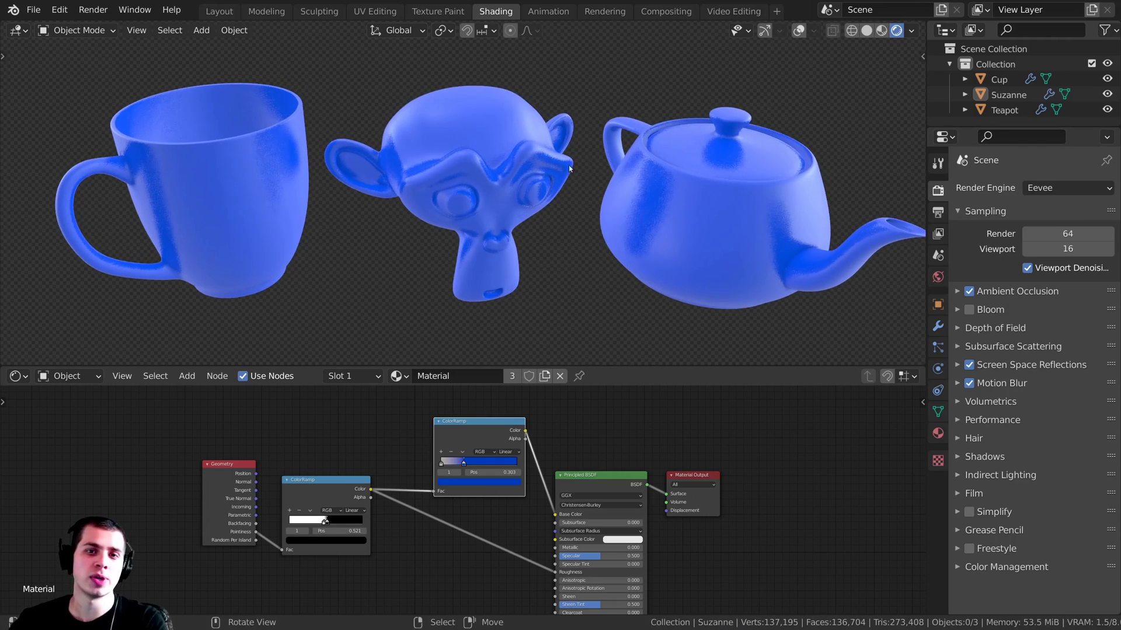
Preview the Geometry node's Pointiness output on the three objects.
ctrl+shift+click(212, 485)
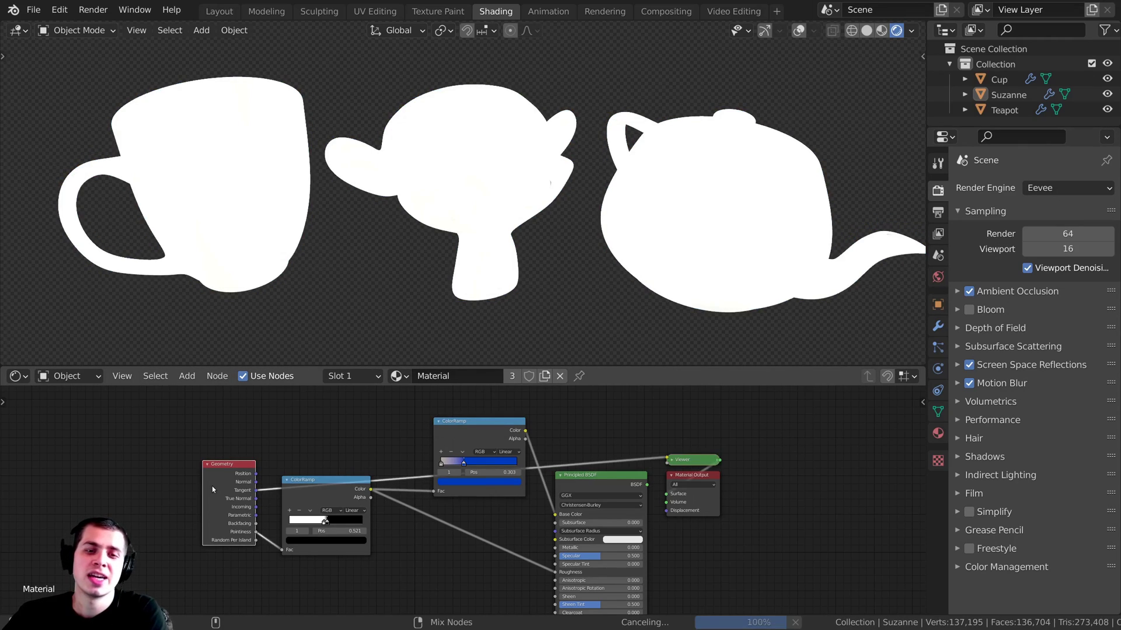
ctrl+shift+click(213, 485)
ctrl+shift+click(213, 485)
ctrl+shift+click(213, 485)
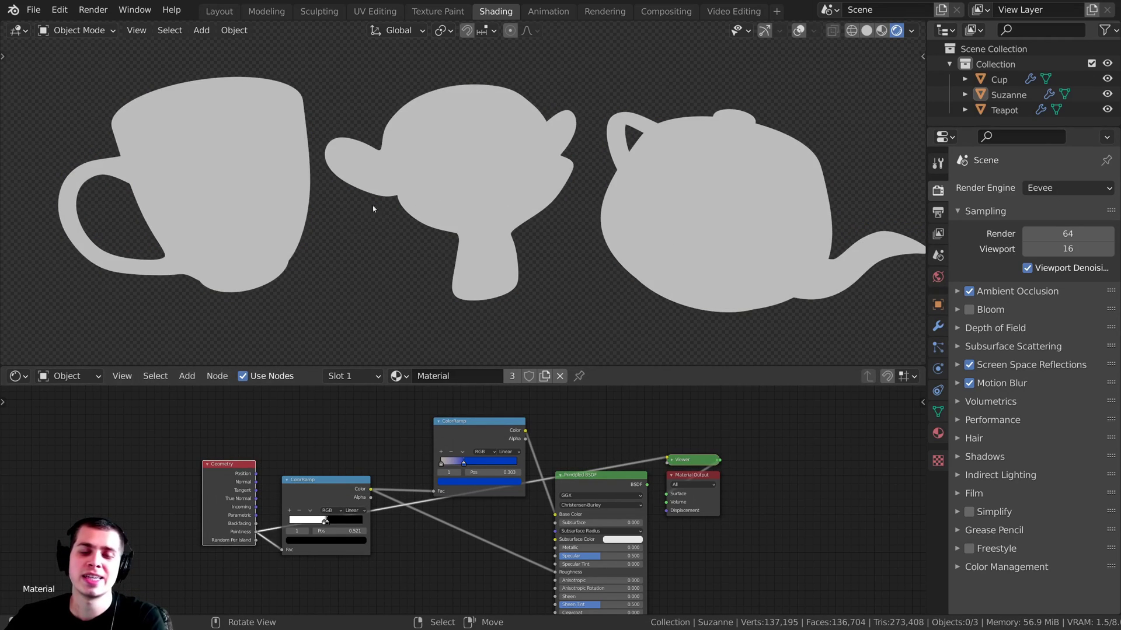
Set the render engine back to Cycles.
scroll(607, 494, up, 1)
click(1042, 188)
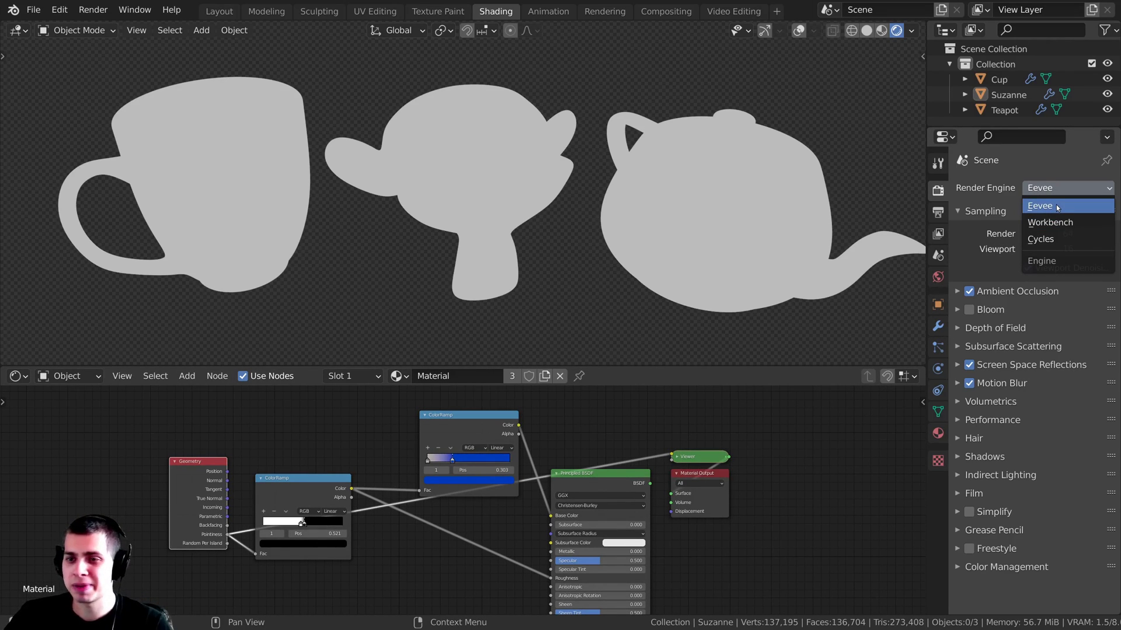
click(1049, 240)
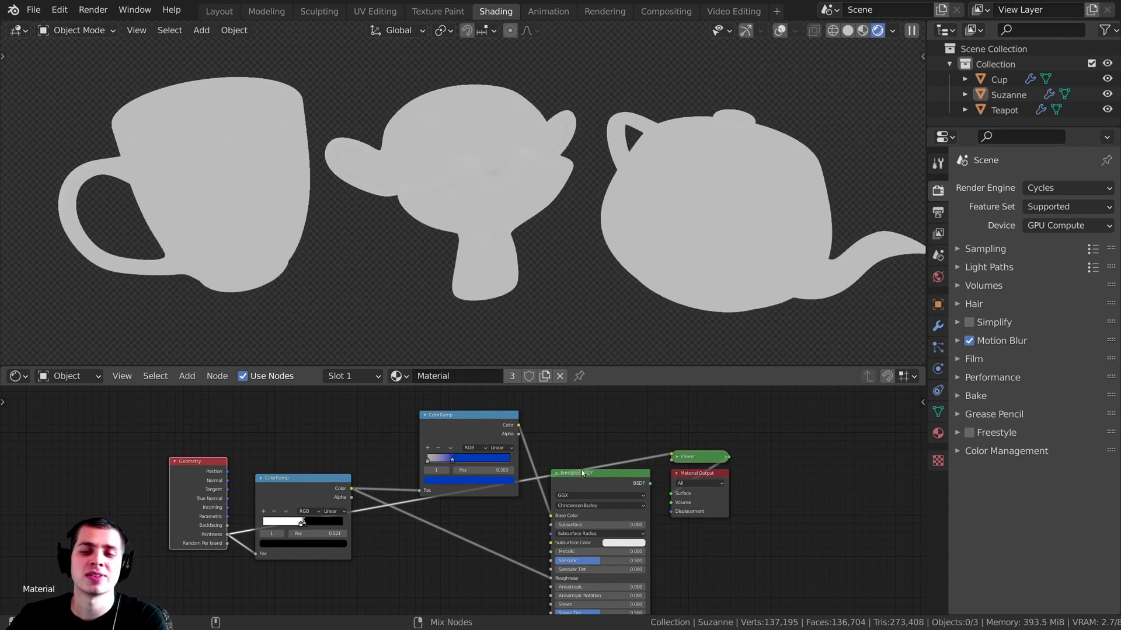
Reconnect the Principled BSDF to the material output and delete both ColorRamp nodes and the Geometry node.
ctrl+shift+click(581, 471)
key(x)
click(303, 474)
key(x)
click(208, 479)
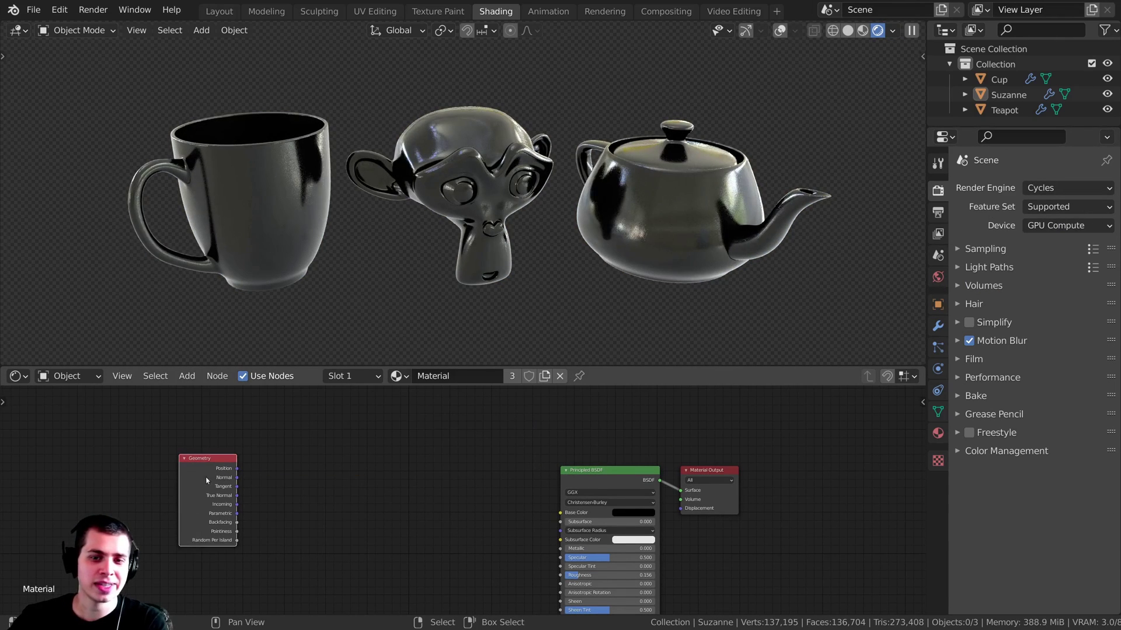
key(x)
scroll(455, 516, up, 1)
mouse_move(455, 516)
middle_down()
mouse_move(419, 478)
mouse_move(405, 490)
middle_up()
Switch the 3D viewport out of Rendered shading and back again.
key(z)
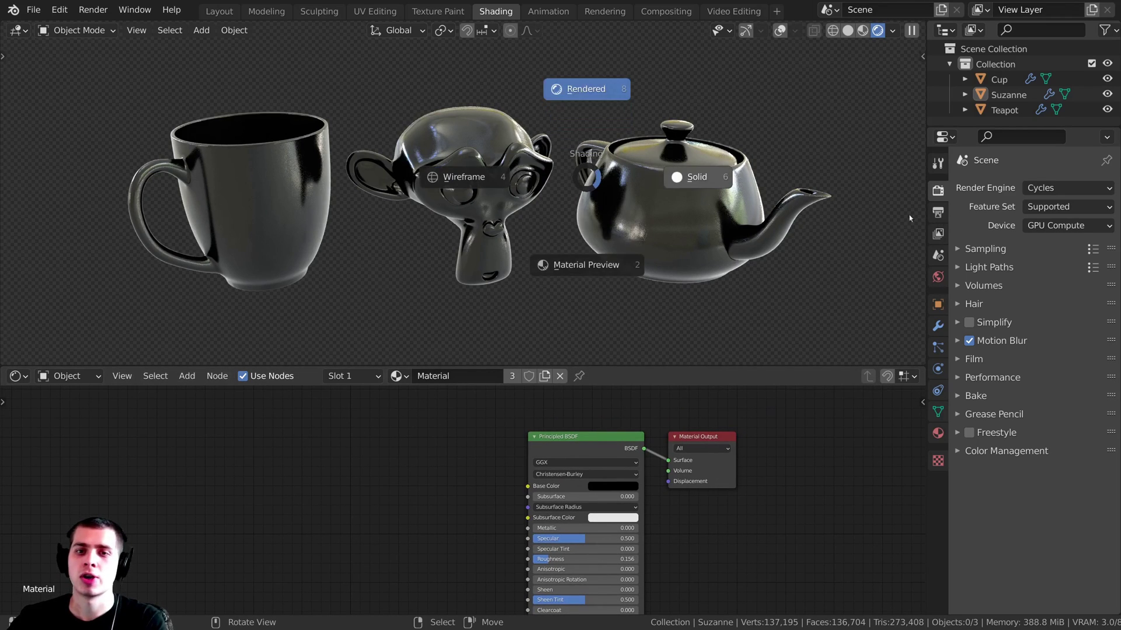
click(654, 159)
key(z)
click(666, 150)
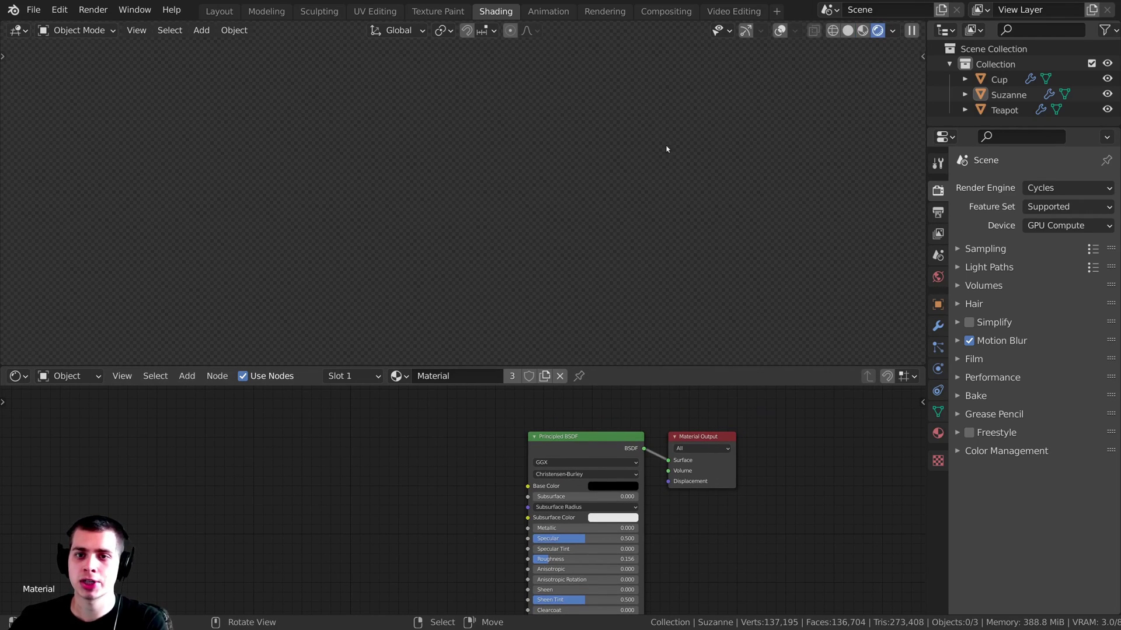
Open the World settings to examine the environment image and strength lighting the three objects.
middle_drag(517, 433, 428, 433)
scroll(479, 430, up, 4)
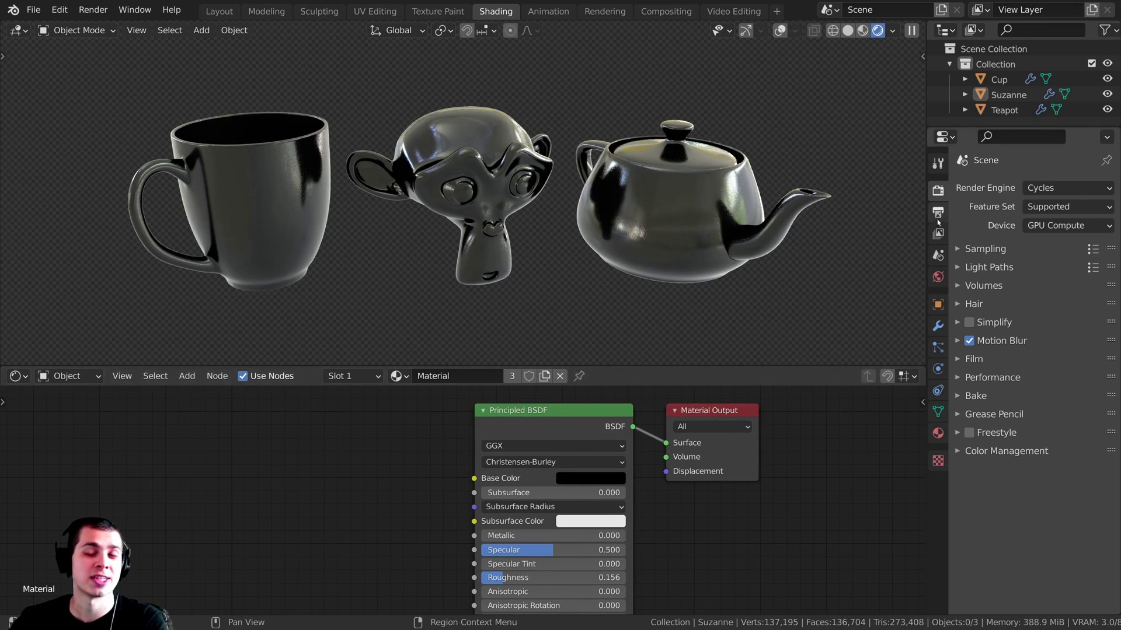
click(938, 278)
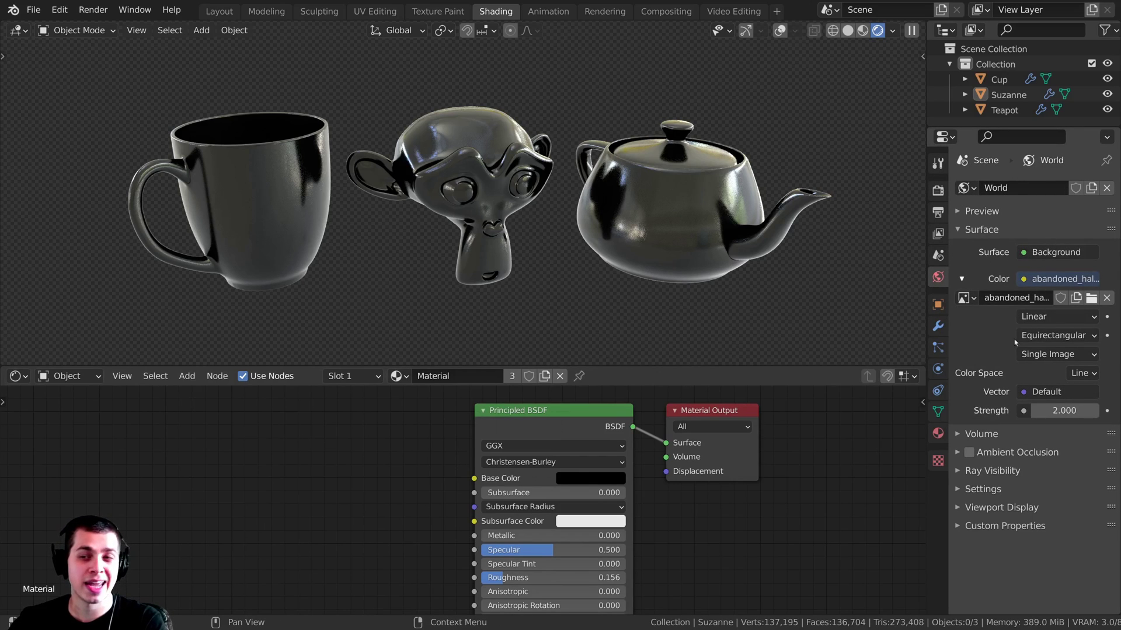
middle_drag(731, 239, 740, 243)
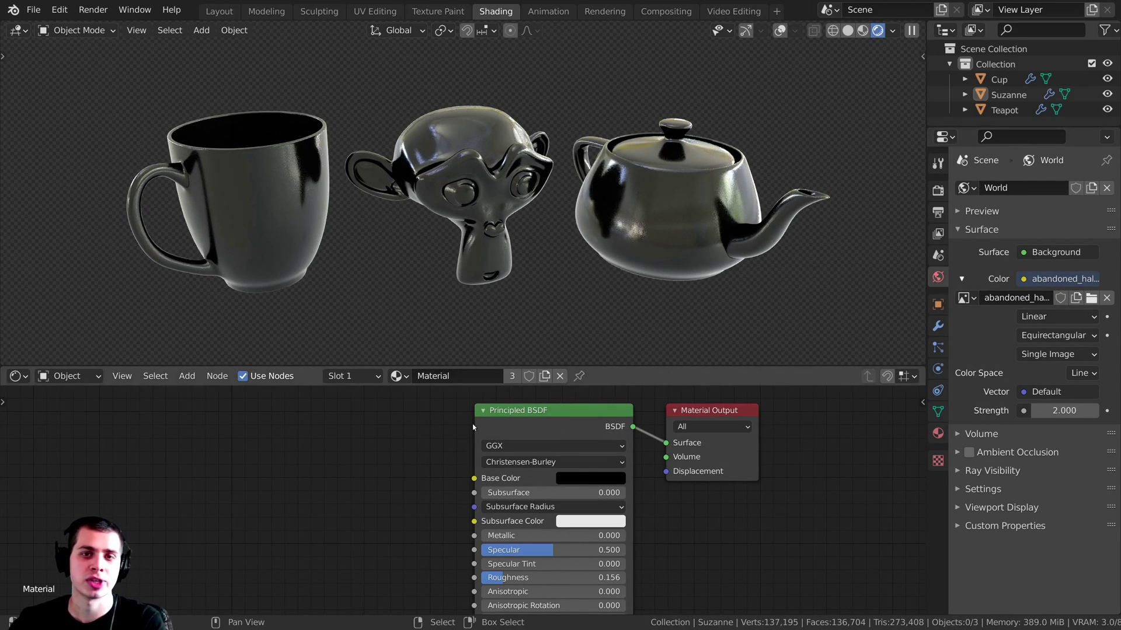
Add a Geometry node to the material and place it to the left of the Principled BSDF.
scroll(472, 424, down, 3)
middle_drag(458, 428, 595, 434)
middle_drag(484, 429, 467, 422)
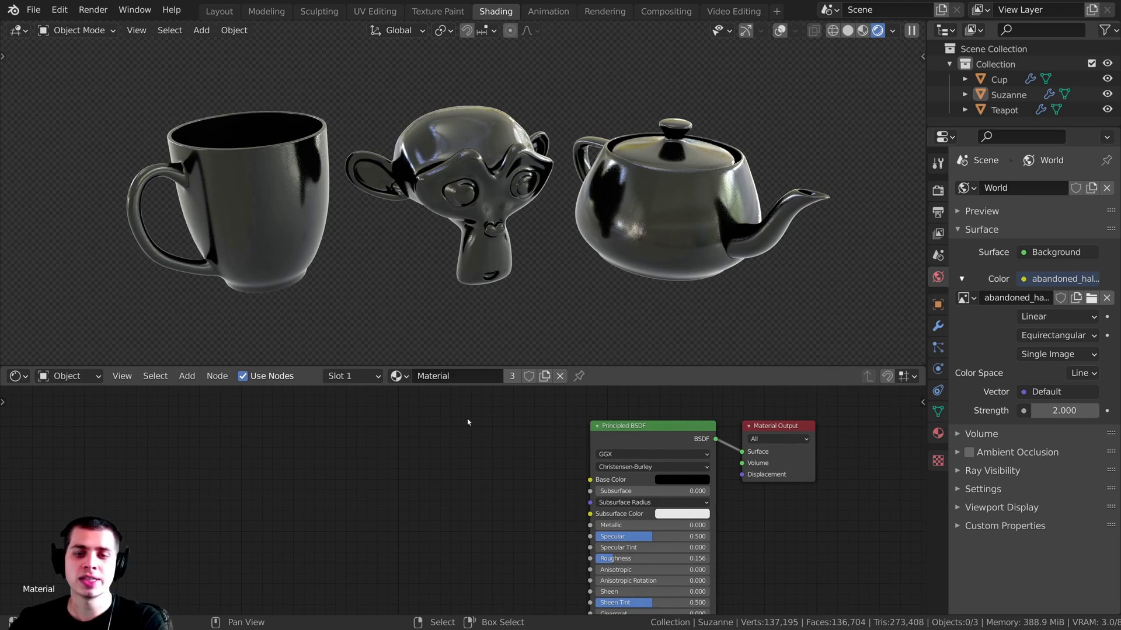
key(shift+a)
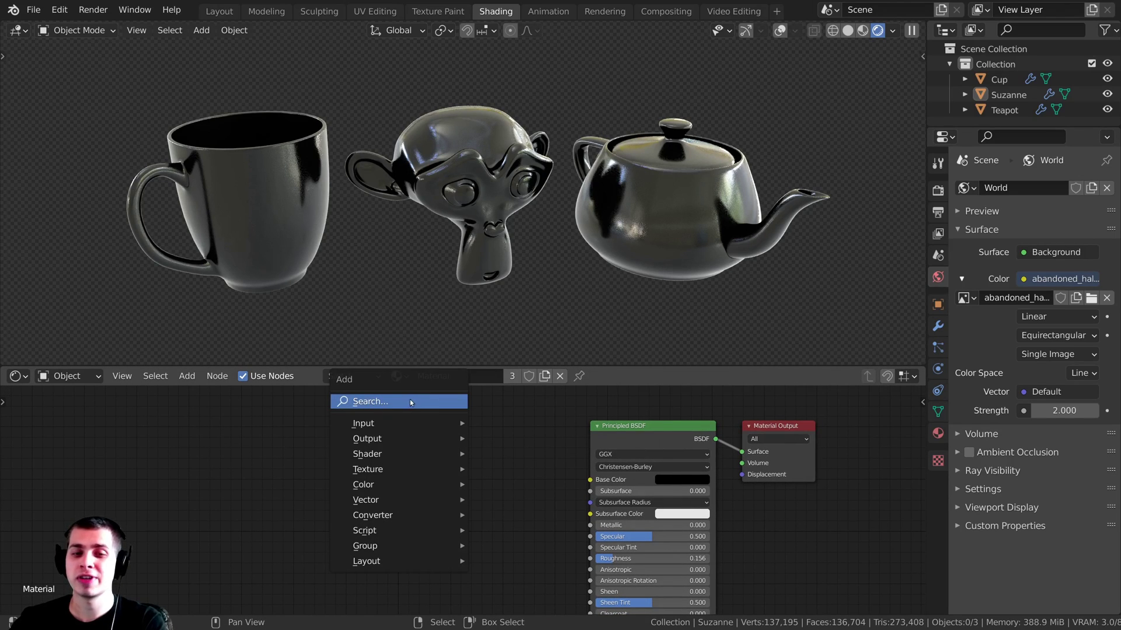
click(361, 401)
text(ge)
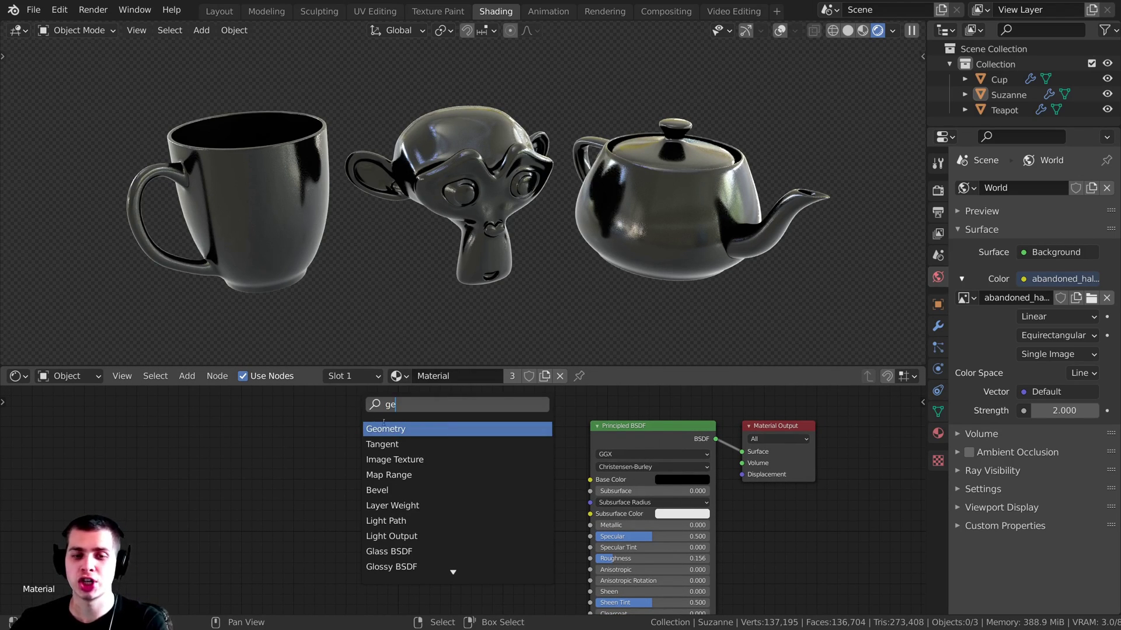
click(403, 429)
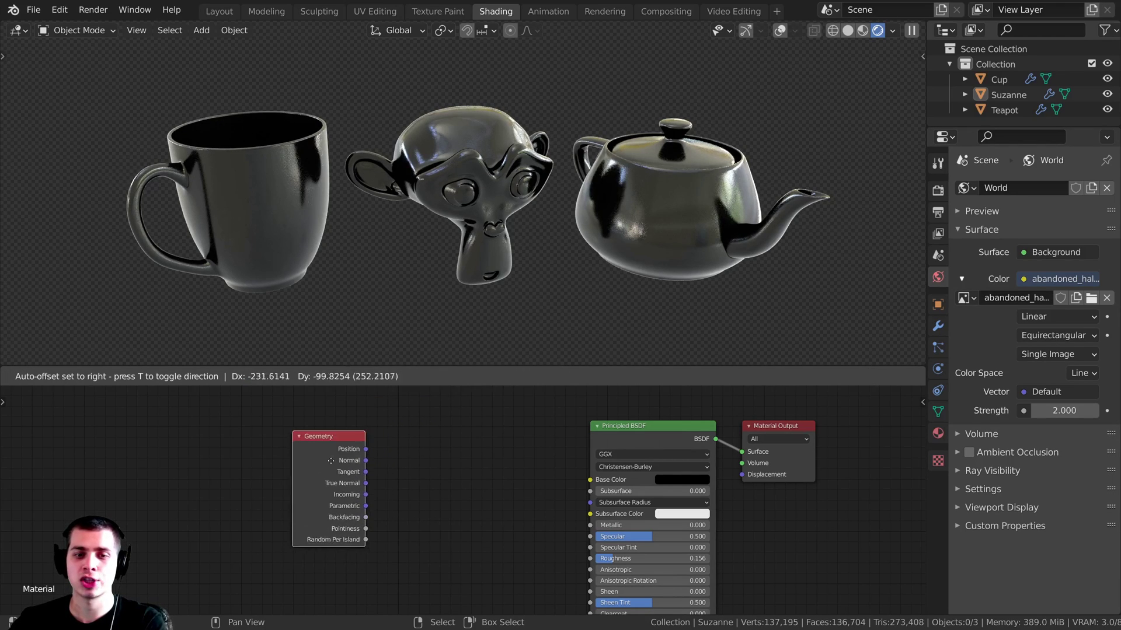
click(342, 451)
mouse_move(373, 463)
middle_down()
mouse_move(395, 470)
mouse_move(366, 470)
middle_up()
drag(352, 460, 373, 463)
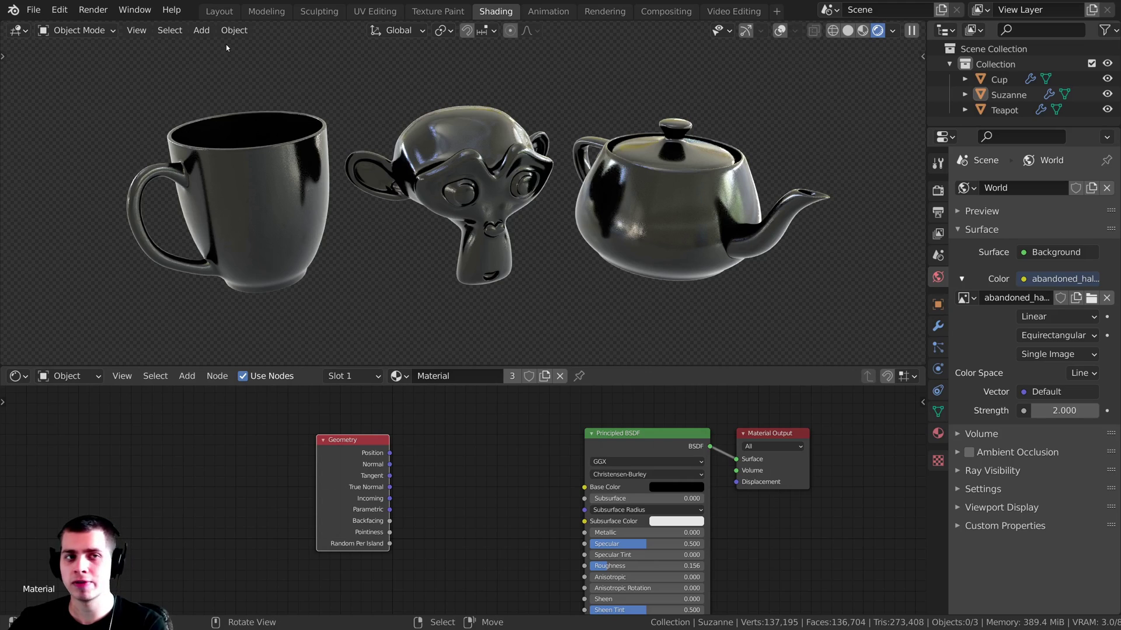
Search the add-on preferences for "node" and check the Node Wrangler add-on.
click(60, 10)
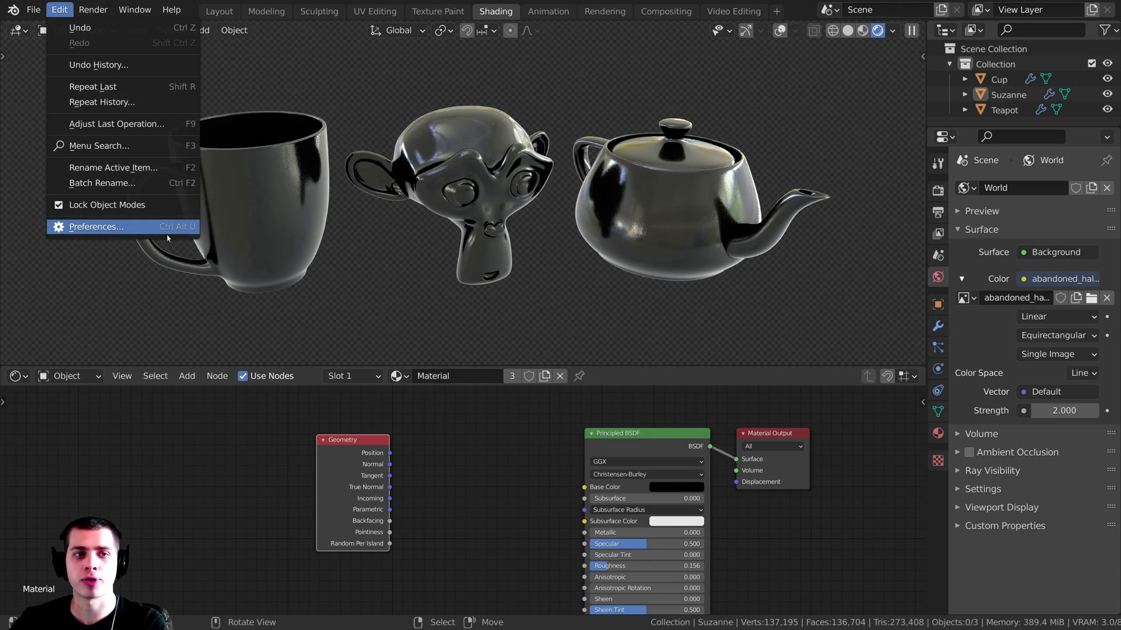
click(142, 229)
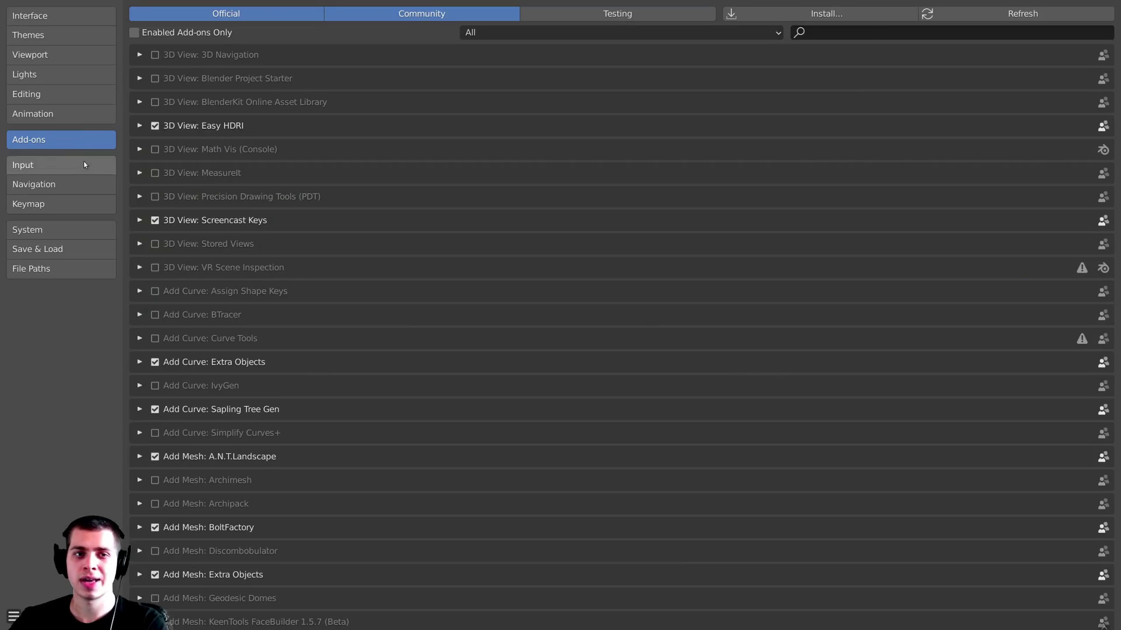
click(856, 38)
text(node)
key(Return)
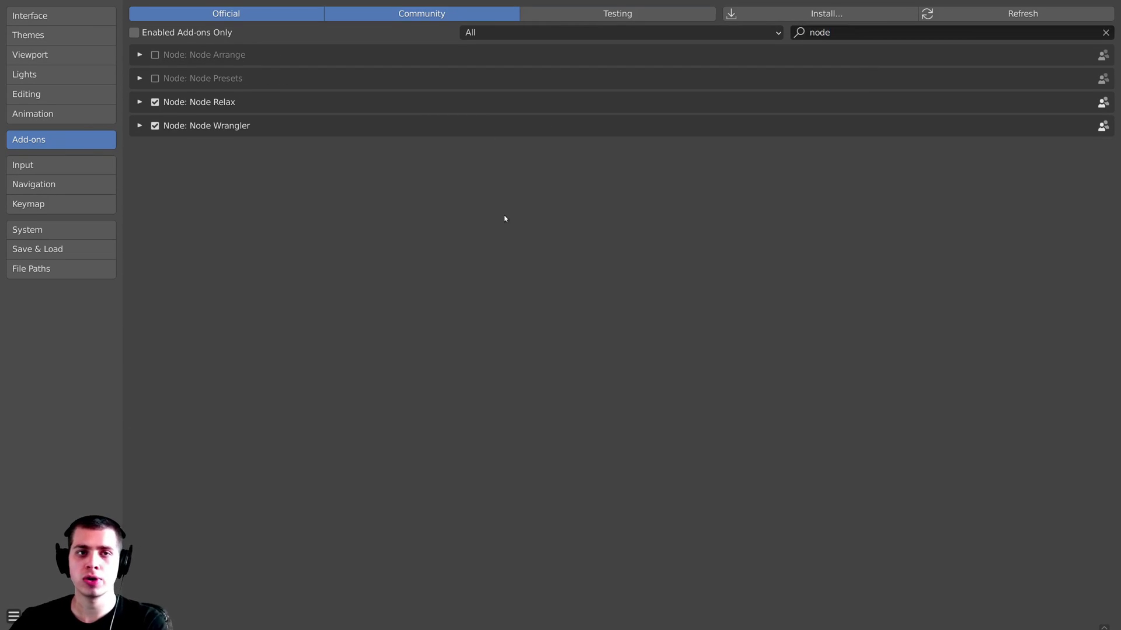
click(140, 126)
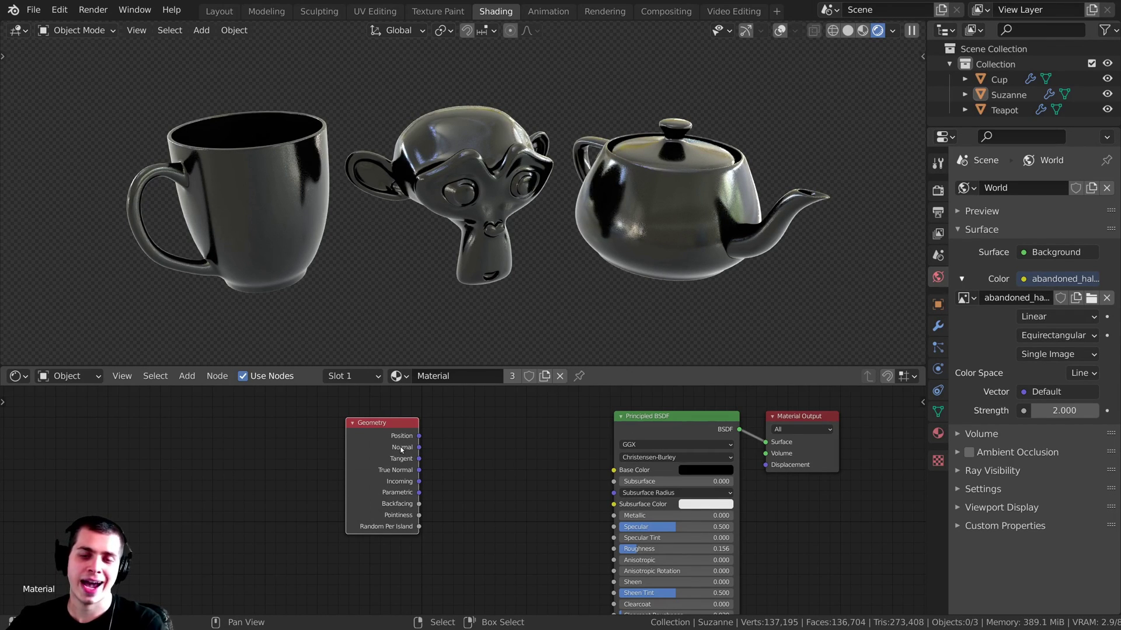
Preview the Geometry node's Position output on the objects through a Viewer node.
drag(402, 449, 395, 462)
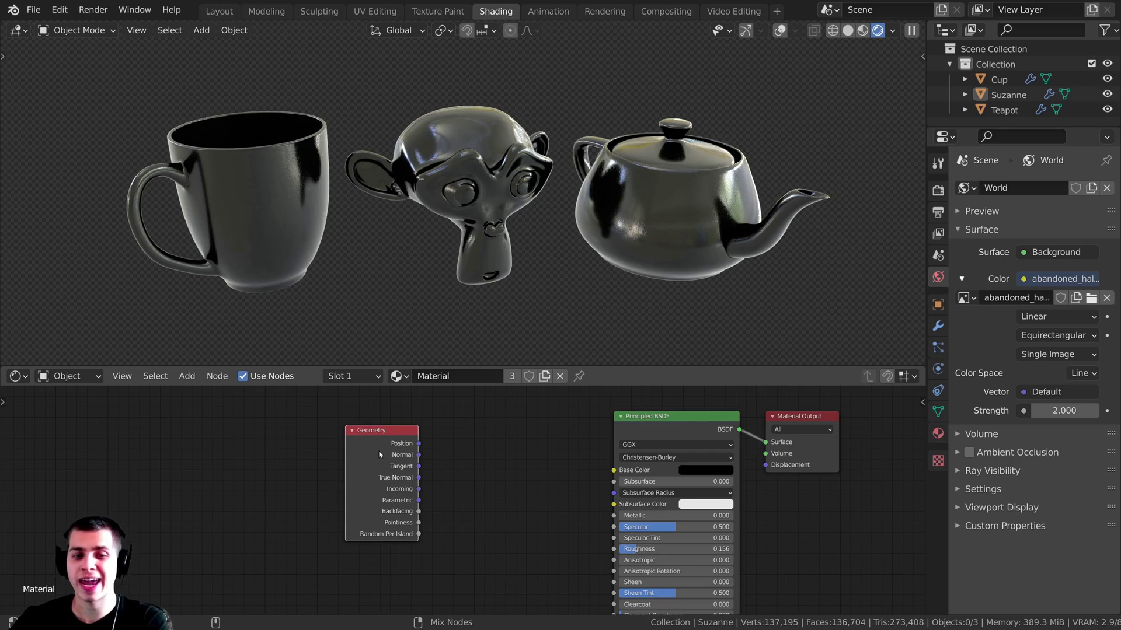
ctrl+shift+click(383, 454)
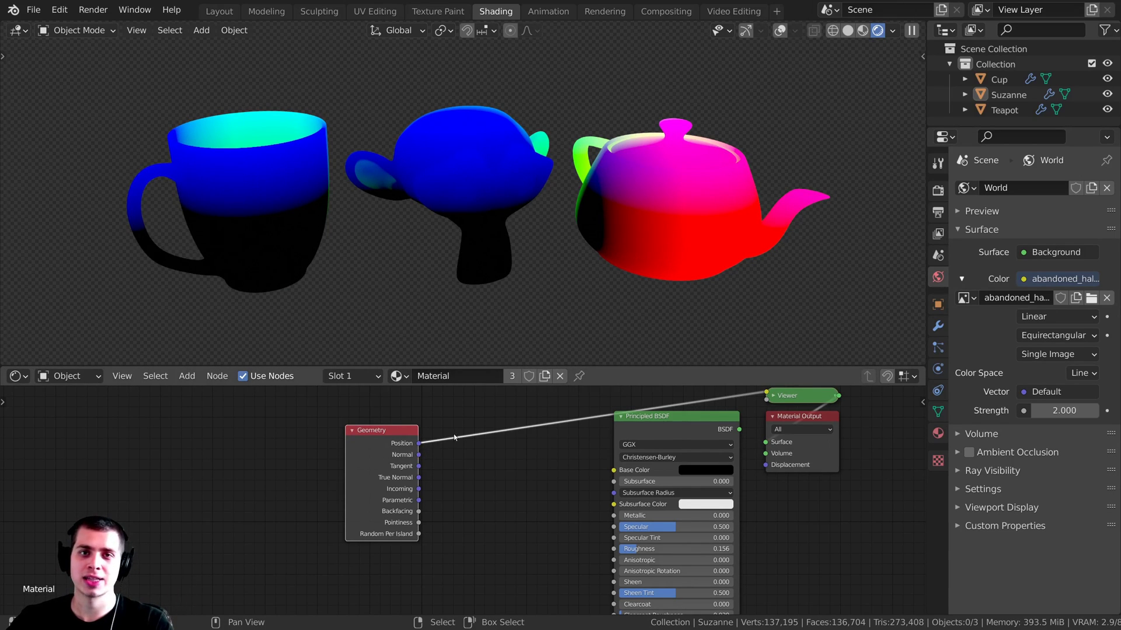
middle_drag(411, 514, 418, 525)
scroll(405, 515, up, 2)
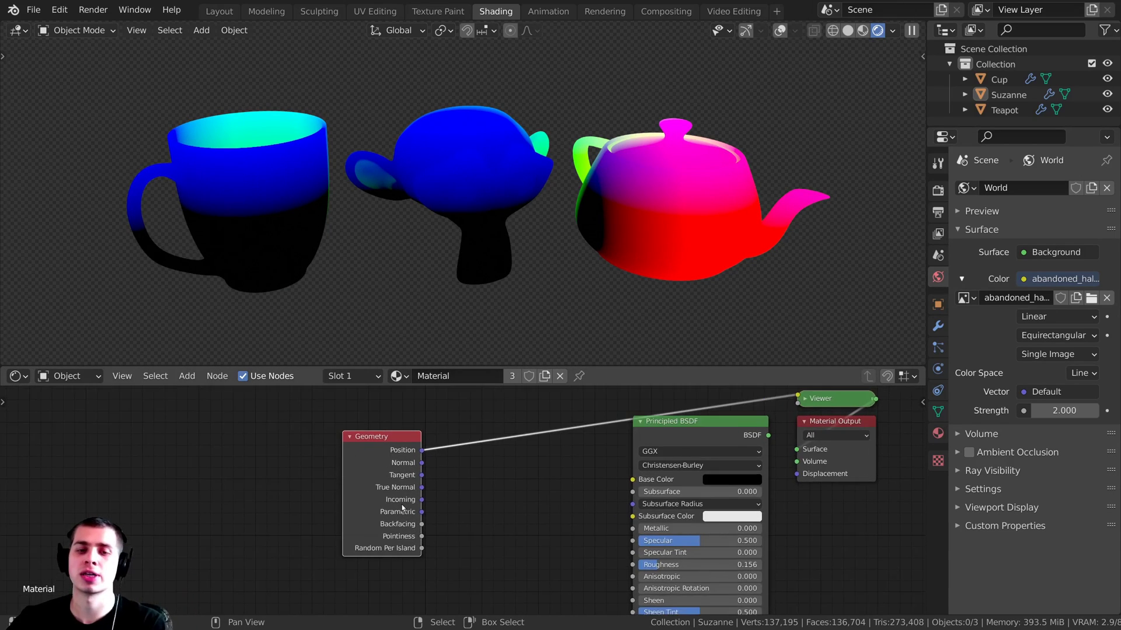
middle_drag(381, 471, 378, 459)
drag(378, 458, 360, 451)
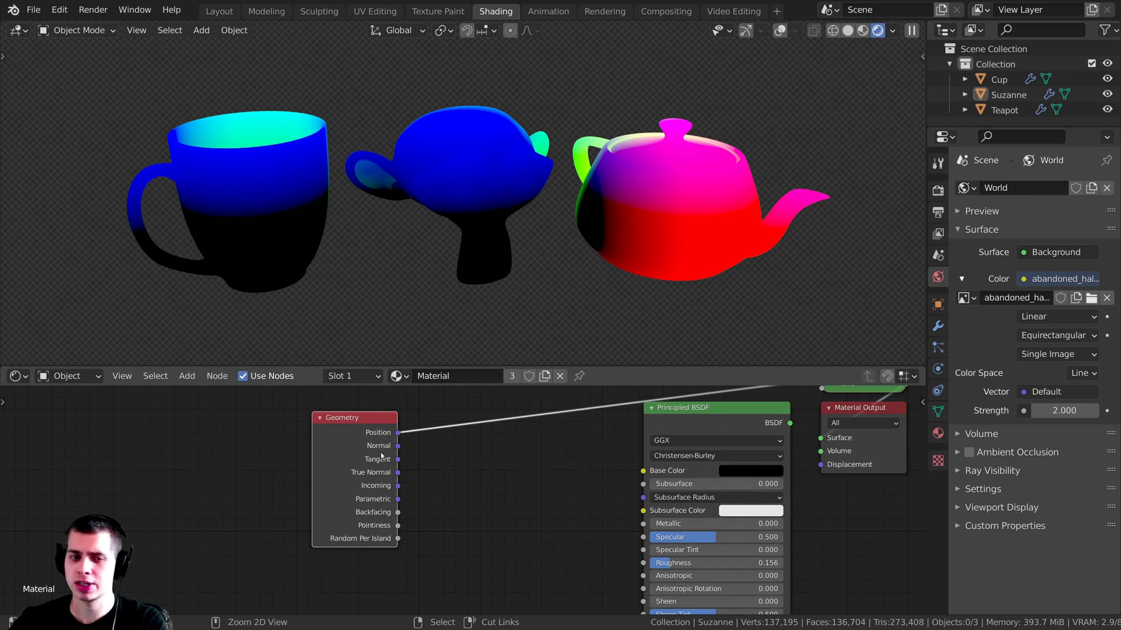
Cycle the preview through the Geometry node's outputs until Pointiness feeds the Viewer.
ctrl+shift+click(363, 446)
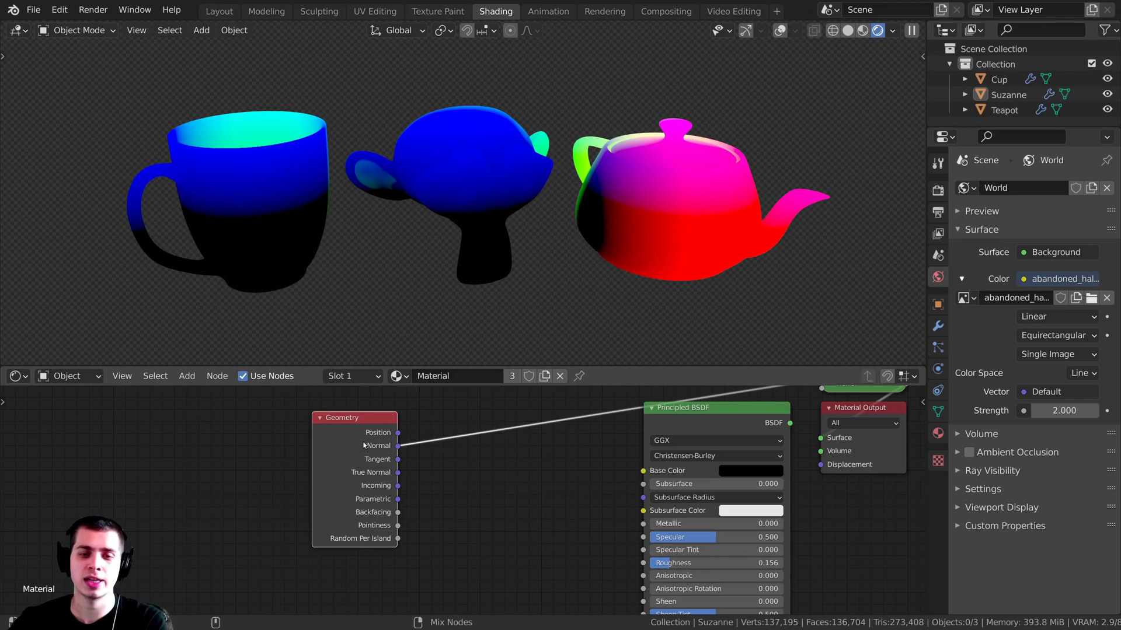
ctrl+shift+click(372, 445)
ctrl+shift+click(372, 445)
ctrl+shift+click(372, 444)
ctrl+shift+click(372, 445)
ctrl+shift+click(372, 445)
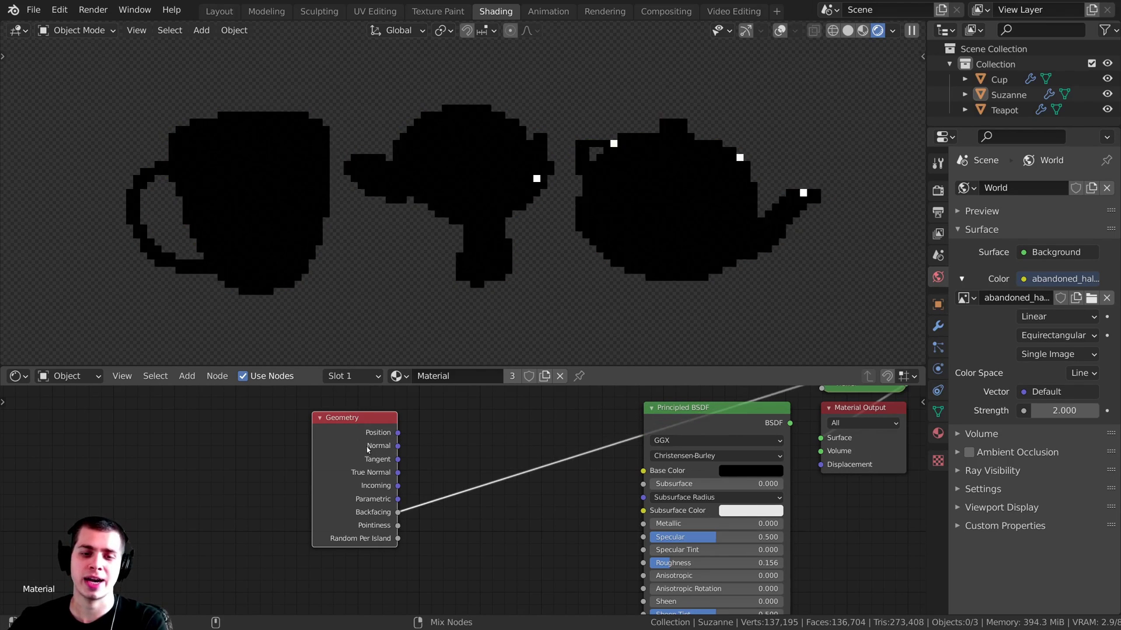
ctrl+shift+click(367, 466)
middle_drag(385, 545, 455, 512)
scroll(455, 512, up, 4)
scroll(455, 516, down, 5)
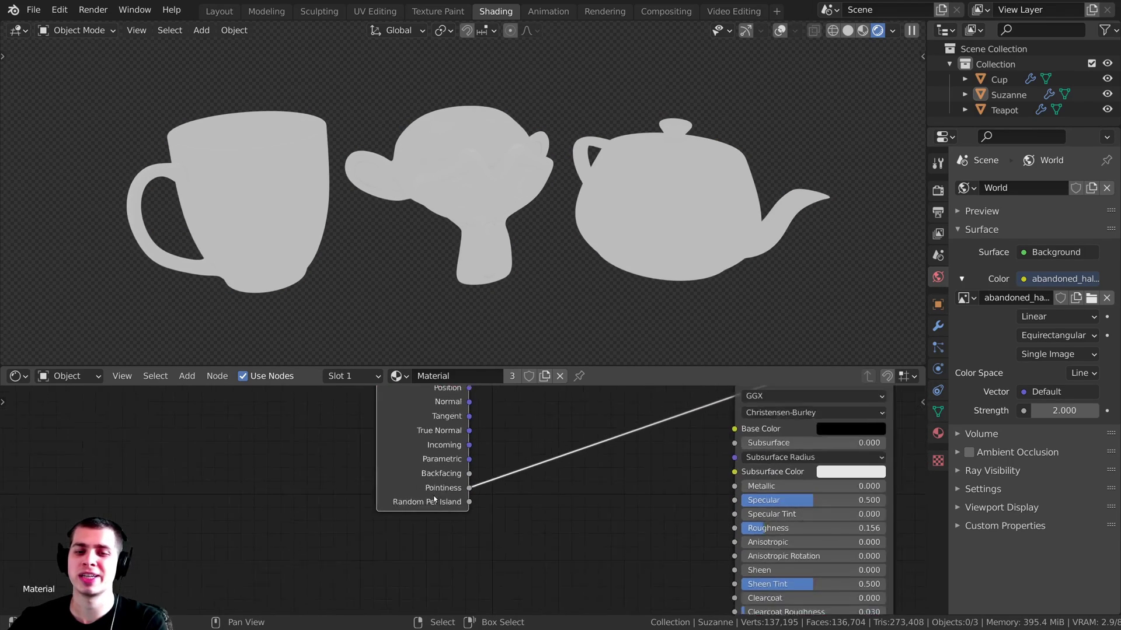
middle_drag(427, 452, 380, 463)
middle_drag(468, 426, 367, 465)
Examine the Pointiness shading up close on Suzanne's face and ear, along the raised edges and creases.
middle_drag(458, 224, 437, 226)
scroll(440, 178, up, 4)
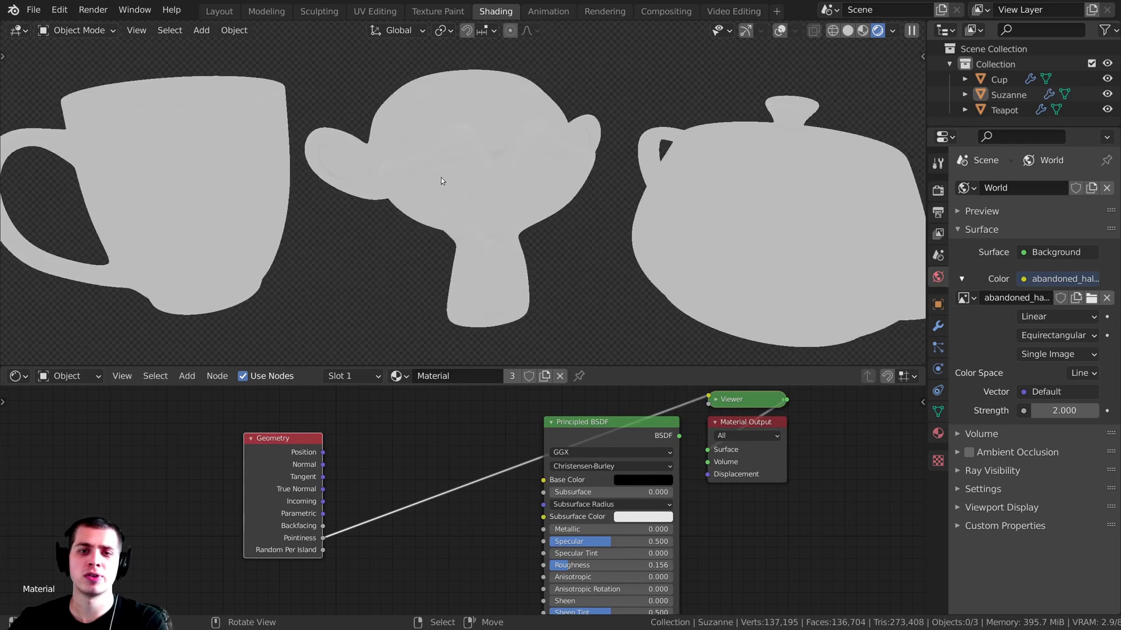
scroll(574, 193, up, 2)
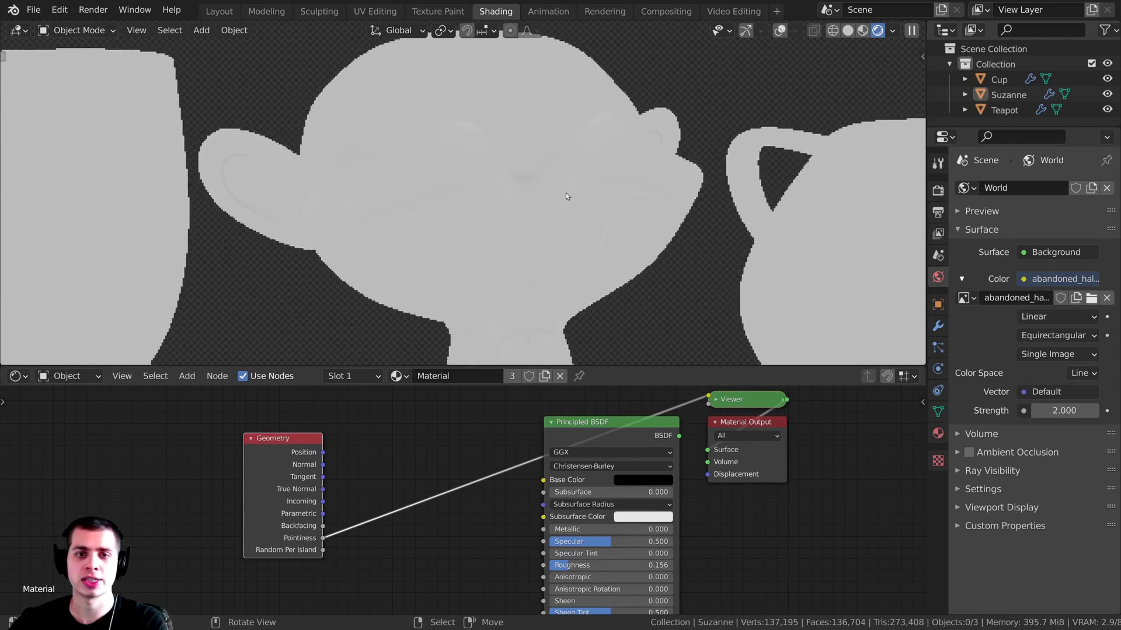
scroll(419, 215, up, 3)
middle_drag(418, 240, 472, 158)
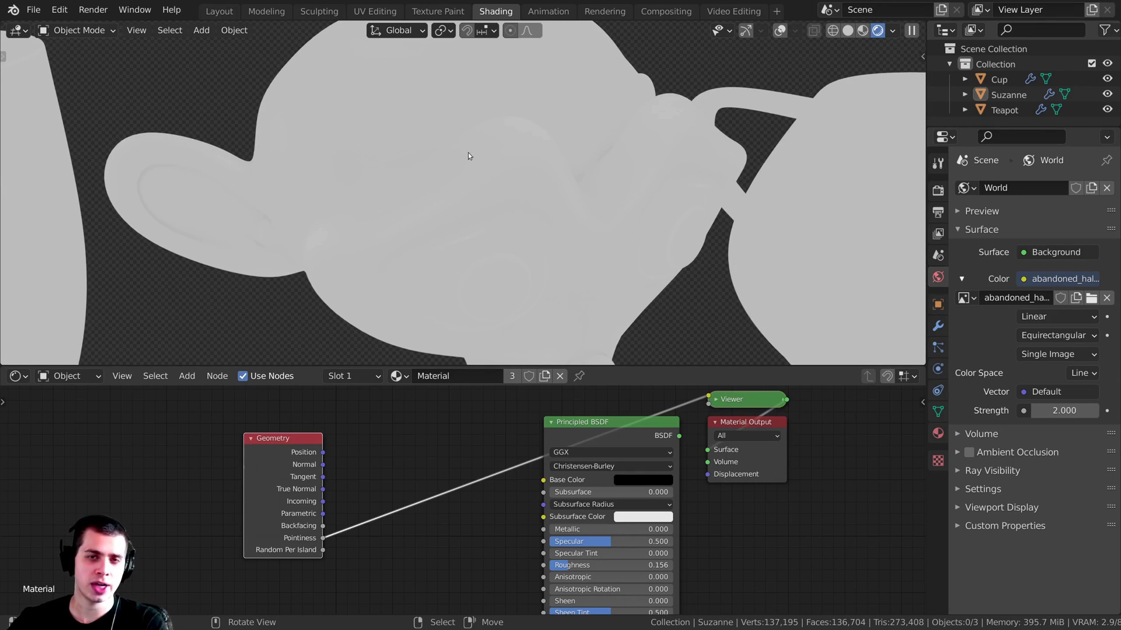
scroll(480, 170, down, 1)
scroll(484, 174, up, 1)
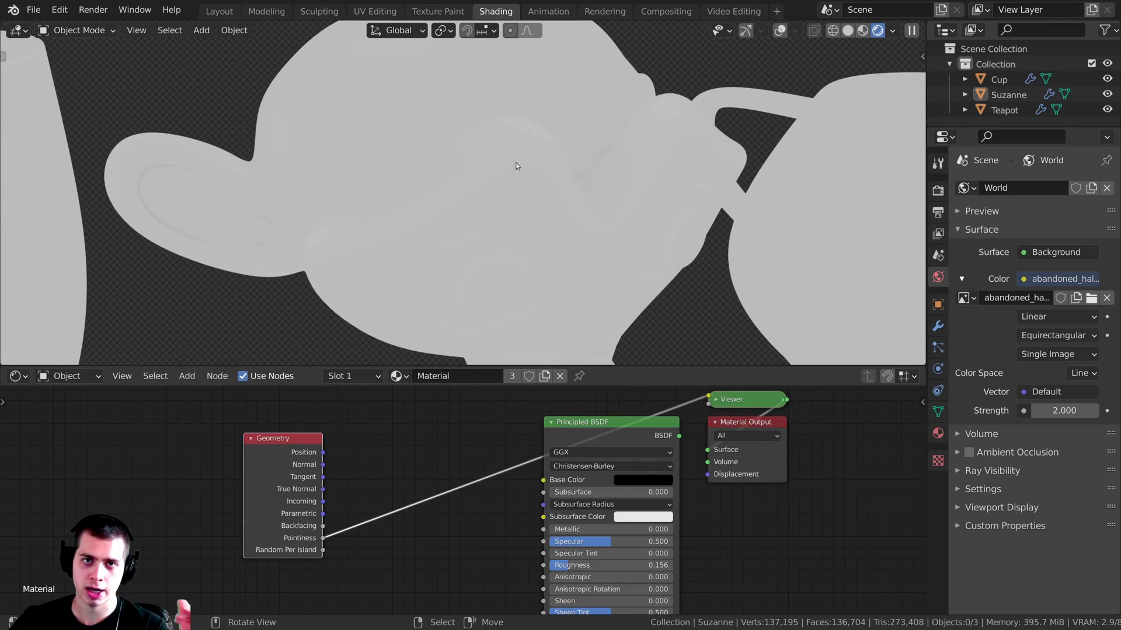
middle_drag(329, 177, 257, 139)
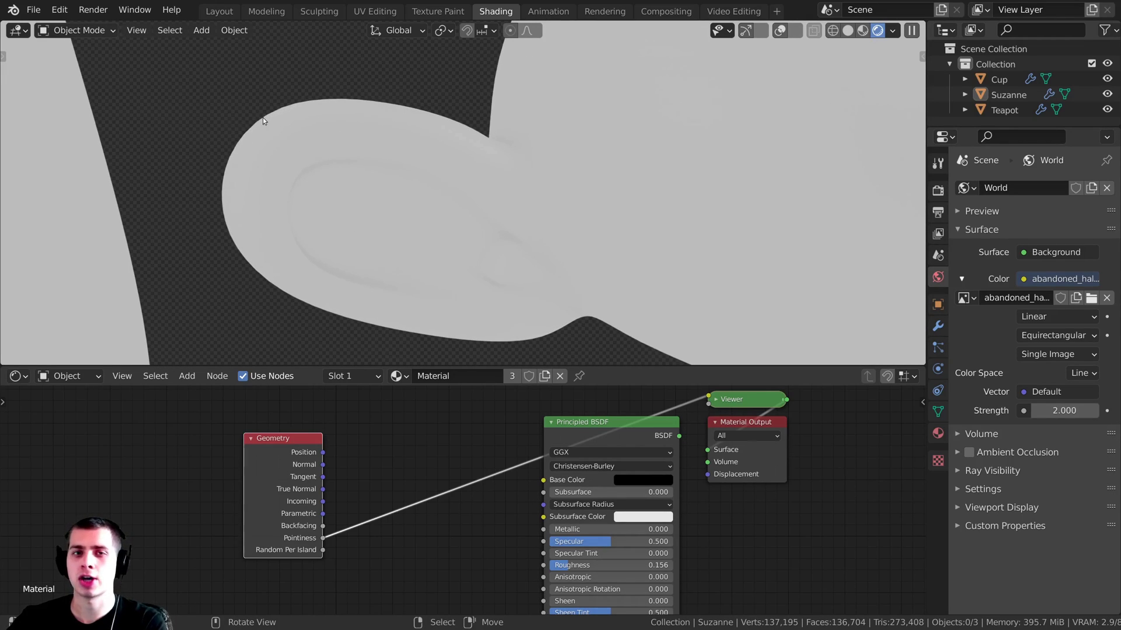
middle_drag(314, 189, 411, 233)
scroll(425, 453, down, 2)
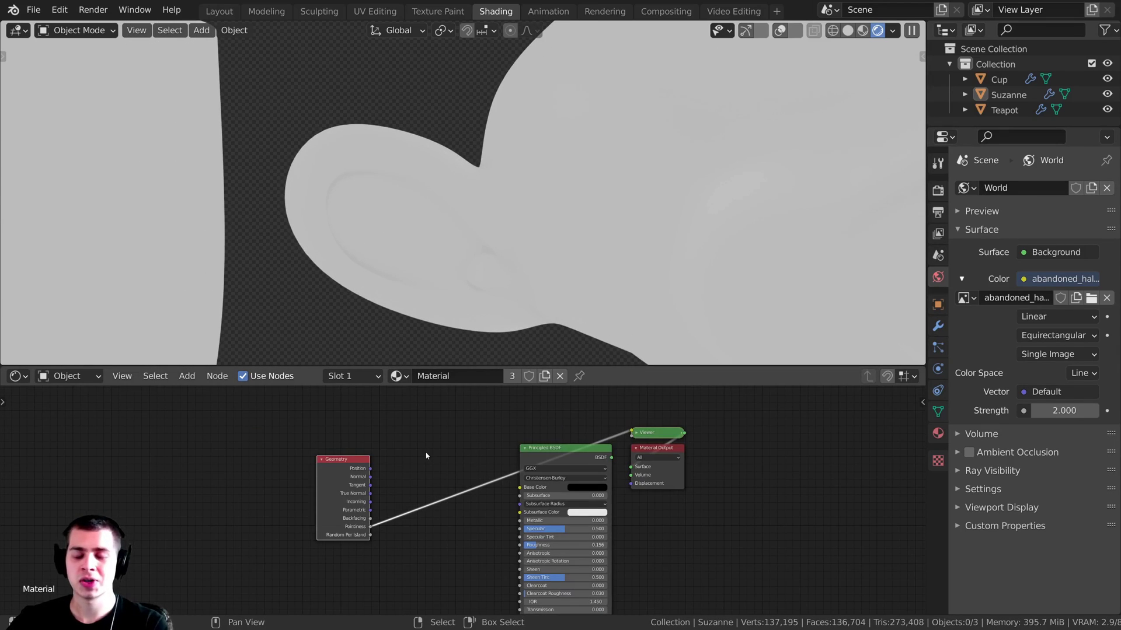
Add a ColorRamp node on the link between the Geometry node's Pointiness output and the Viewer.
scroll(445, 457, up, 1)
key(shift+a)
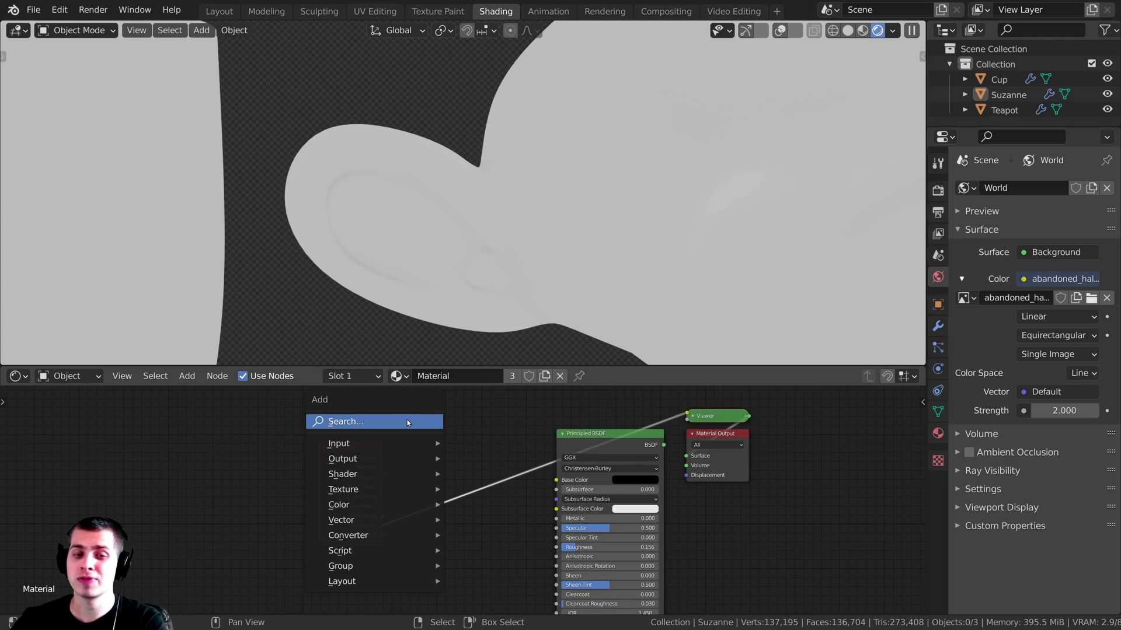
text(col)
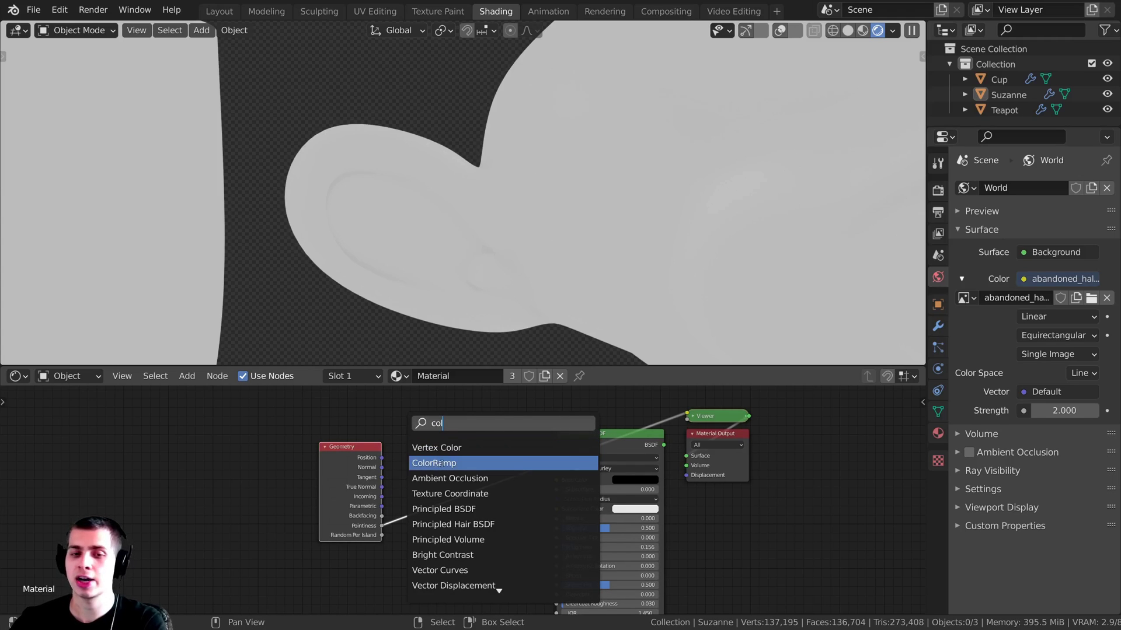
click(448, 463)
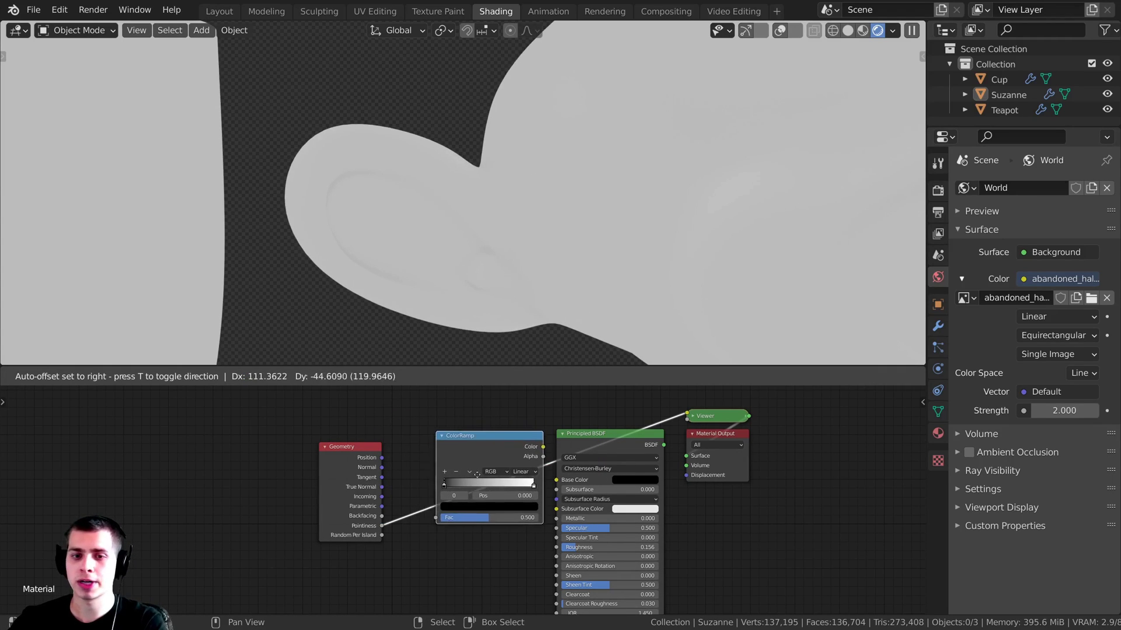
click(459, 481)
scroll(458, 468, up, 2)
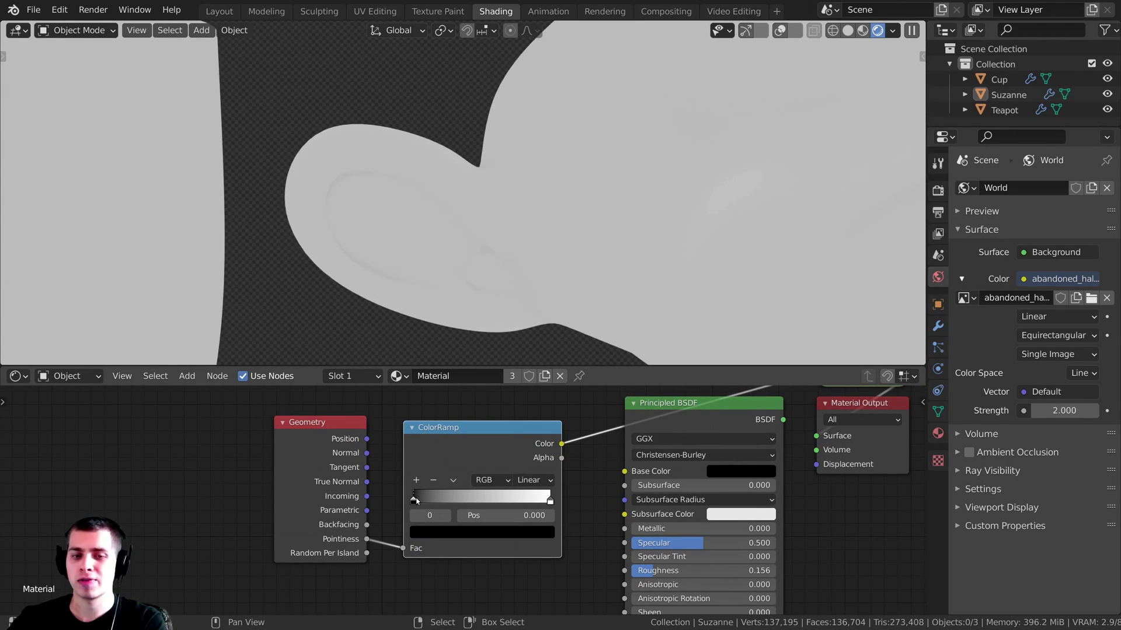
Increase the pointiness contrast by moving the ColorRamp's white stop to 0.560 and the black stop just below it, then inspect the objects.
mouse_move(415, 500)
mouse_down()
mouse_move(493, 501)
mouse_move(448, 502)
mouse_move(468, 500)
mouse_up()
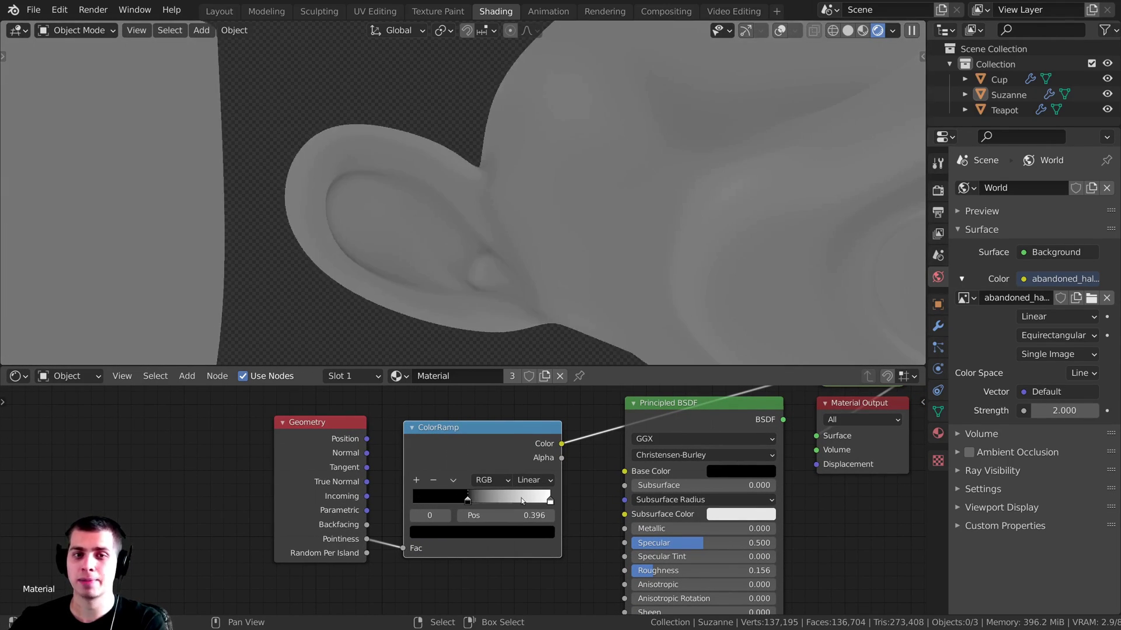
mouse_move(550, 501)
mouse_down()
mouse_move(474, 498)
mouse_move(502, 501)
mouse_move(491, 499)
mouse_up()
scroll(655, 185, down, 6)
middle_drag(656, 185, 528, 191)
scroll(295, 149, up, 8)
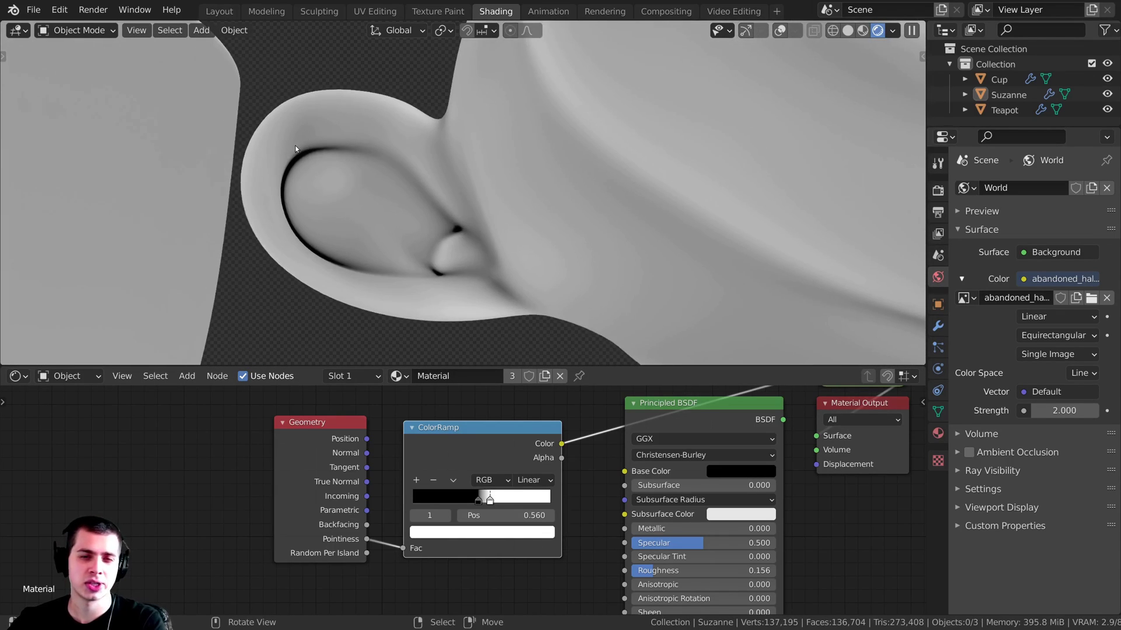
scroll(405, 220, down, 4)
middle_drag(405, 220, 571, 266)
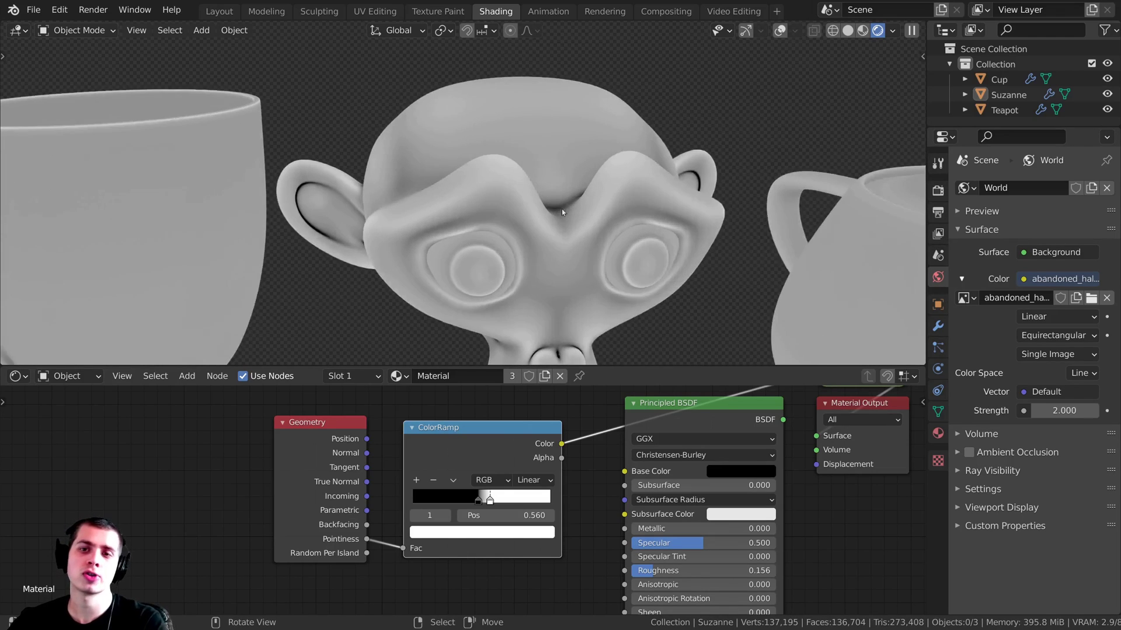
scroll(571, 266, up, 5)
scroll(588, 238, down, 7)
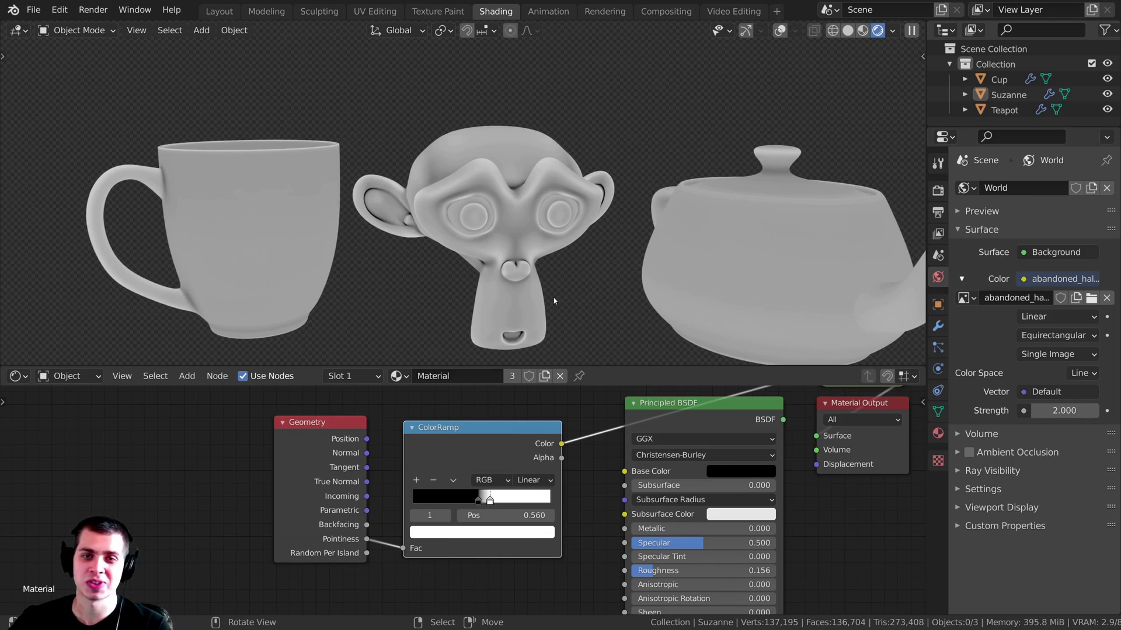
shift+middle_drag(572, 272, 545, 250)
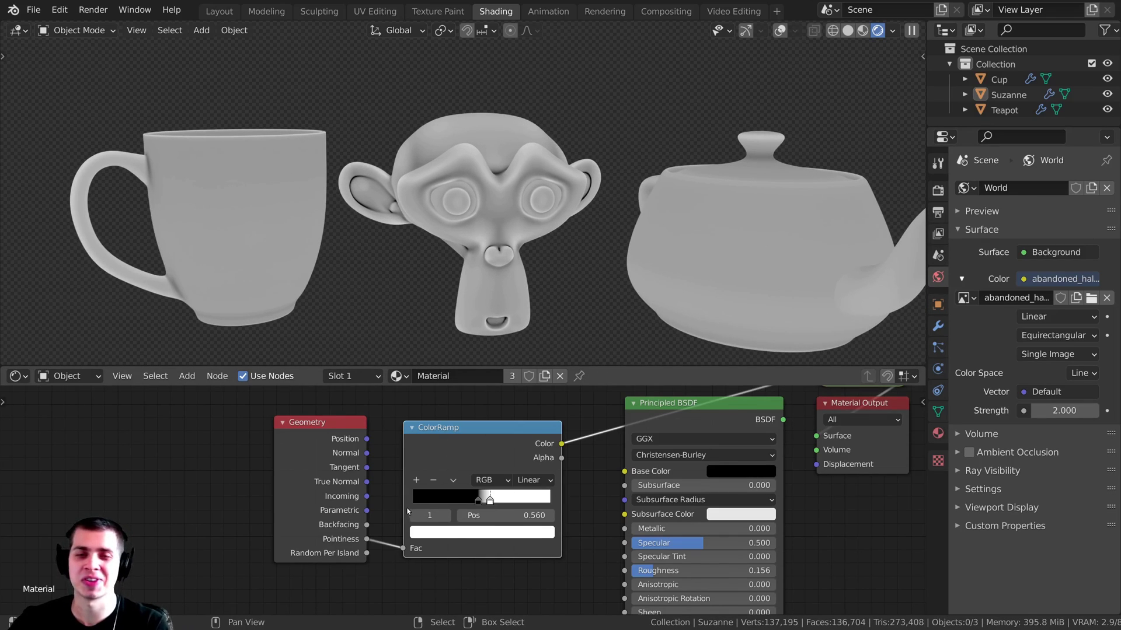
Connect the ColorRamp's Color output to the Principled BSDF's Base Color, output the shader to the surface, and space out the nodes.
scroll(547, 442, down, 3)
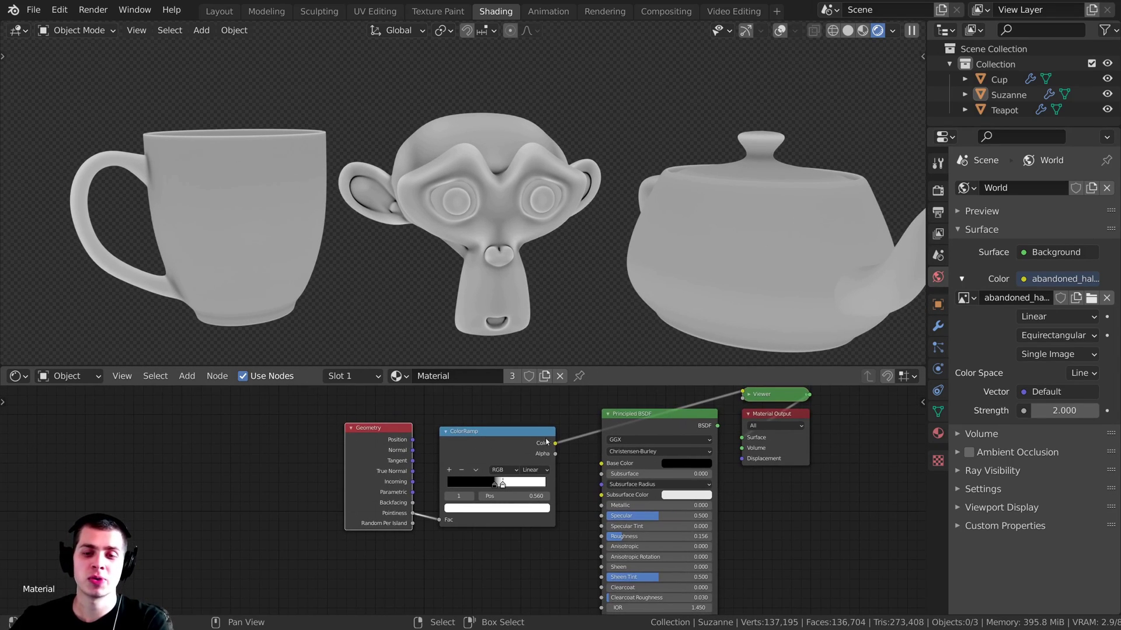
drag(555, 443, 609, 464)
middle_drag(609, 464, 581, 471)
ctrl+shift+click(636, 426)
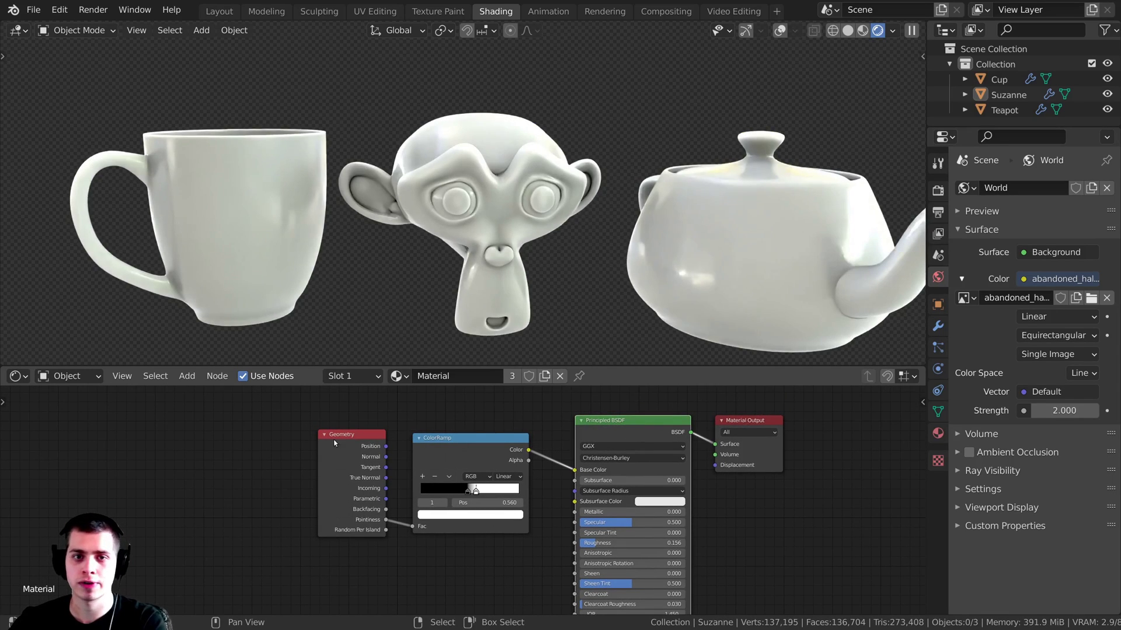
drag(334, 443, 301, 444)
drag(443, 439, 427, 441)
Examine the pointiness-driven base color on Suzanne's ear, eyes and creases and on the cup and teapot.
middle_drag(459, 266, 523, 191)
scroll(490, 224, up, 3)
scroll(490, 224, up, 1)
scroll(464, 213, down, 1)
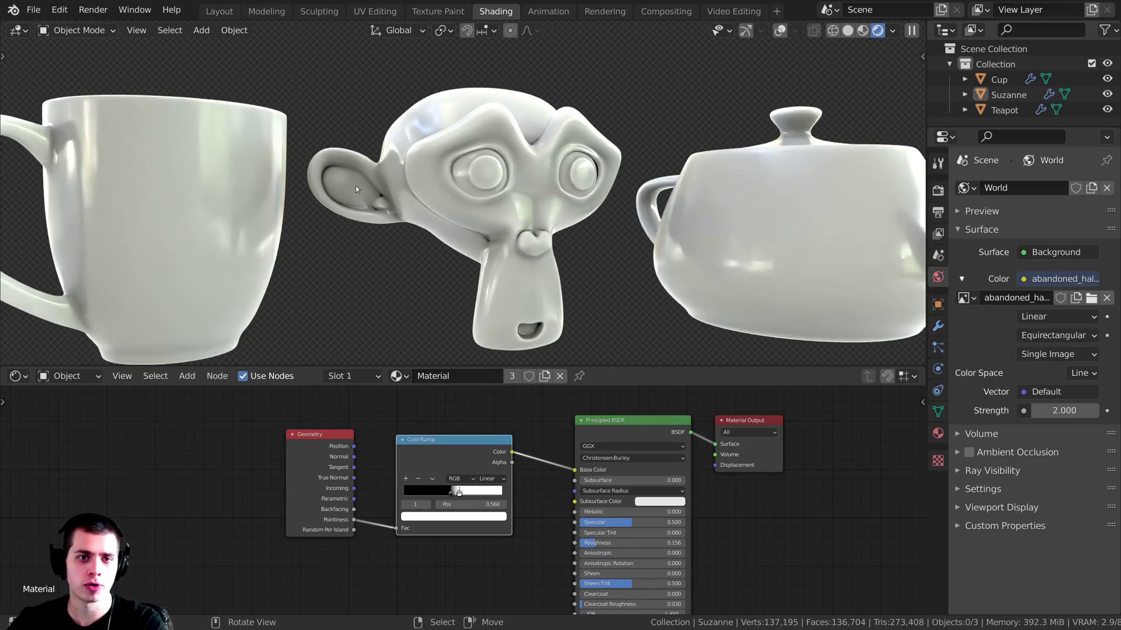
scroll(355, 185, up, 3)
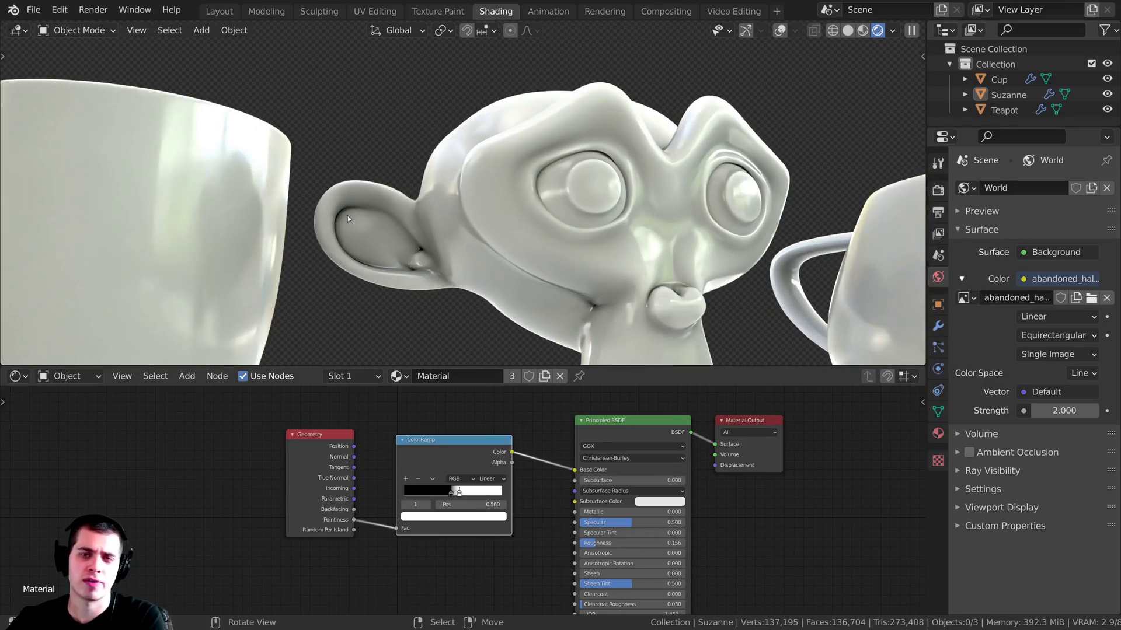
scroll(369, 222, down, 3)
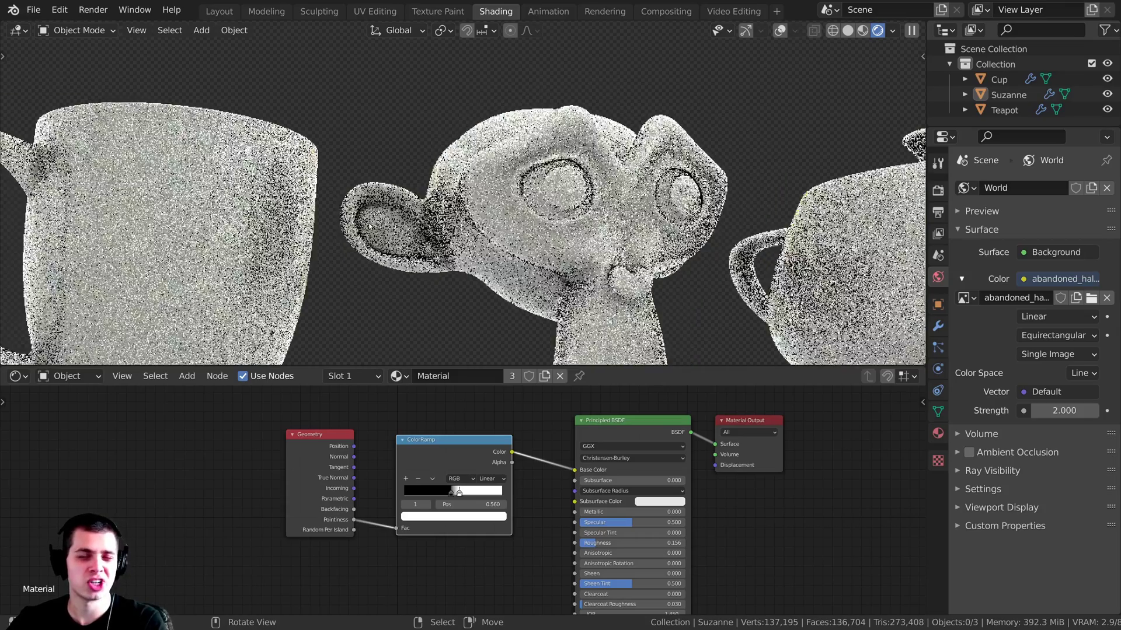
scroll(369, 222, down, 2)
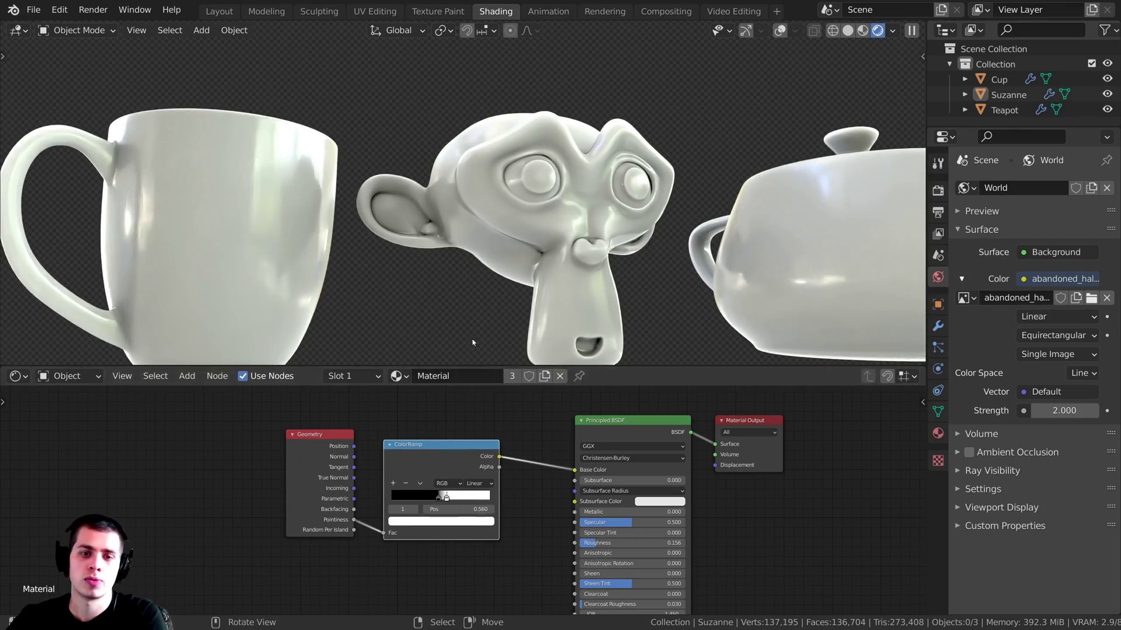
Change the ColorRamp's white stop to blue with hue 0.639, saturation 0.864 and value 1.000.
scroll(447, 508, up, 3)
click(474, 523)
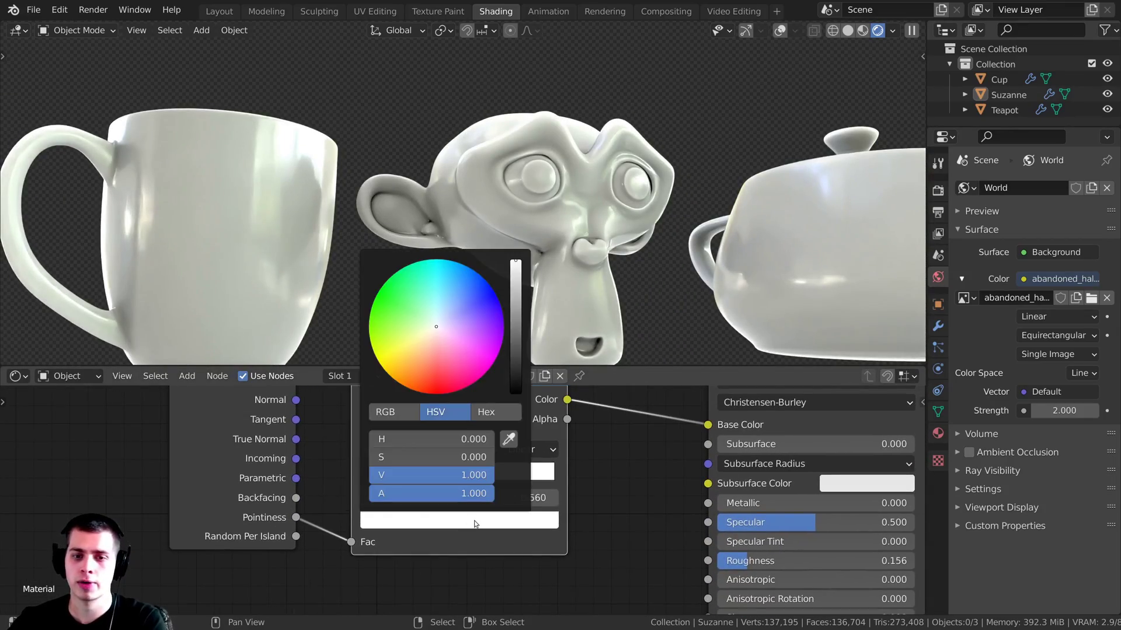
click(459, 299)
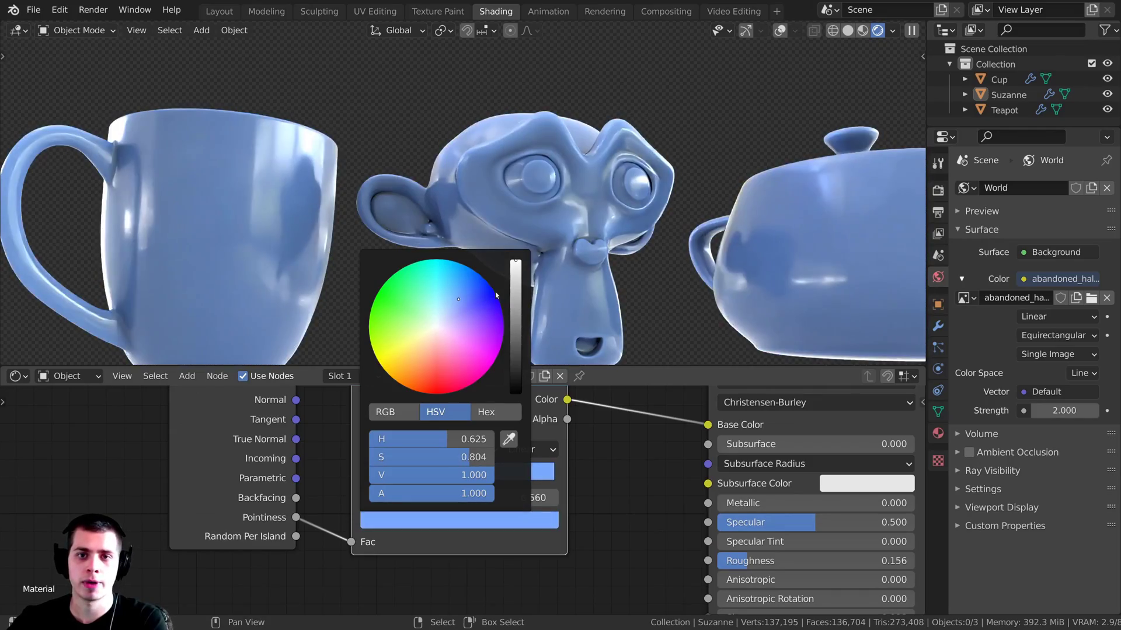
click(515, 263)
click(464, 297)
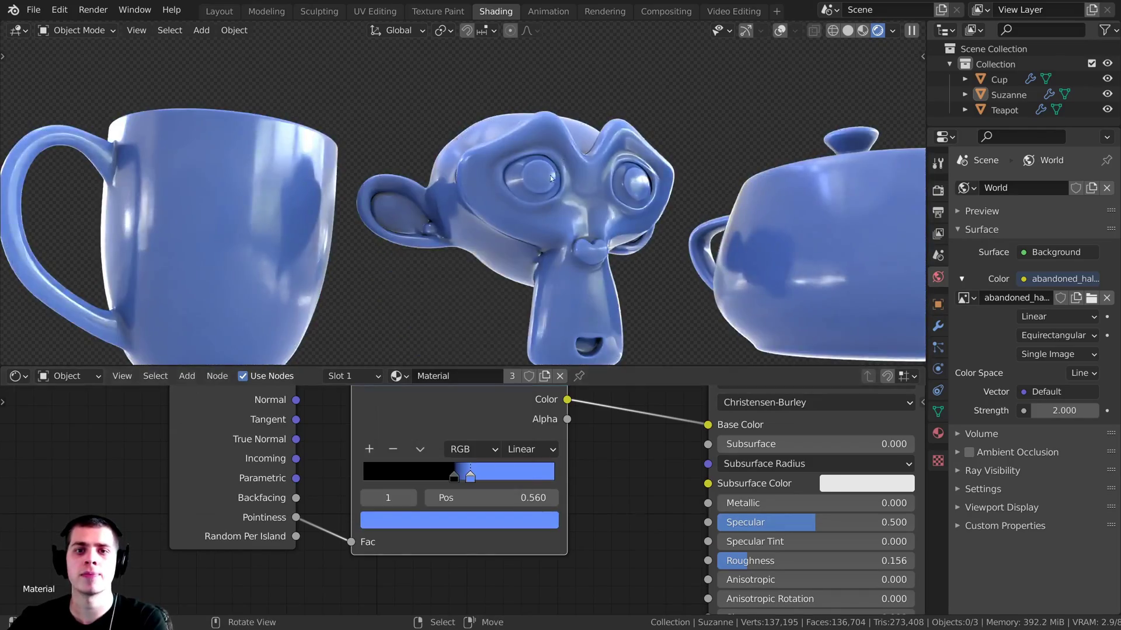
middle_drag(550, 175, 532, 219)
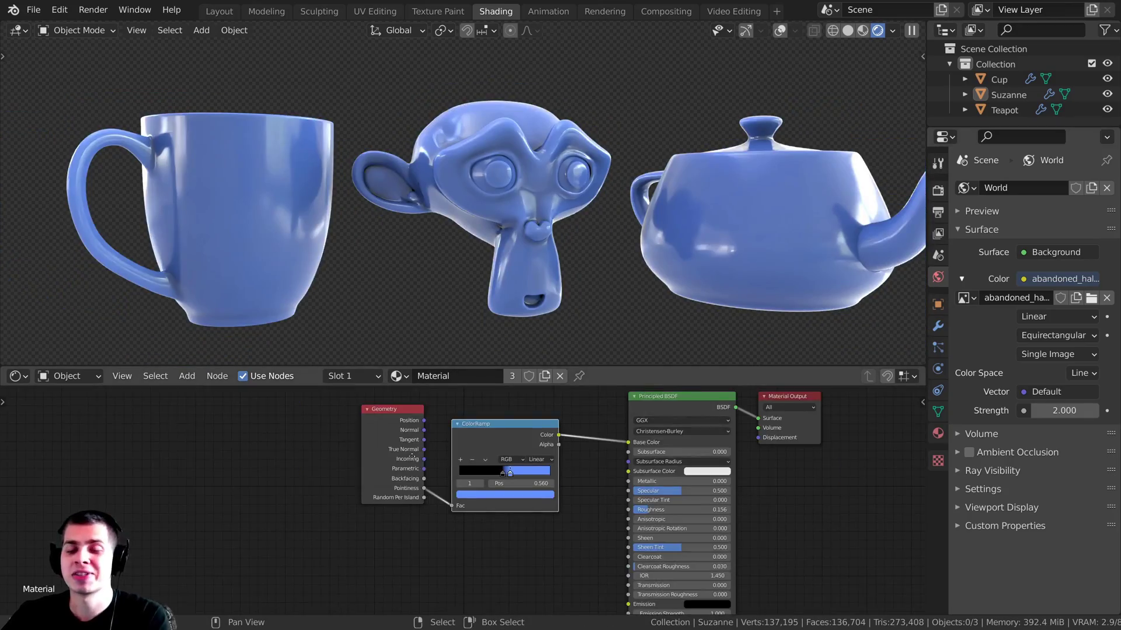
Shift the Geometry and ColorRamp nodes farther away from the Principled BSDF node.
scroll(391, 469, up, 2)
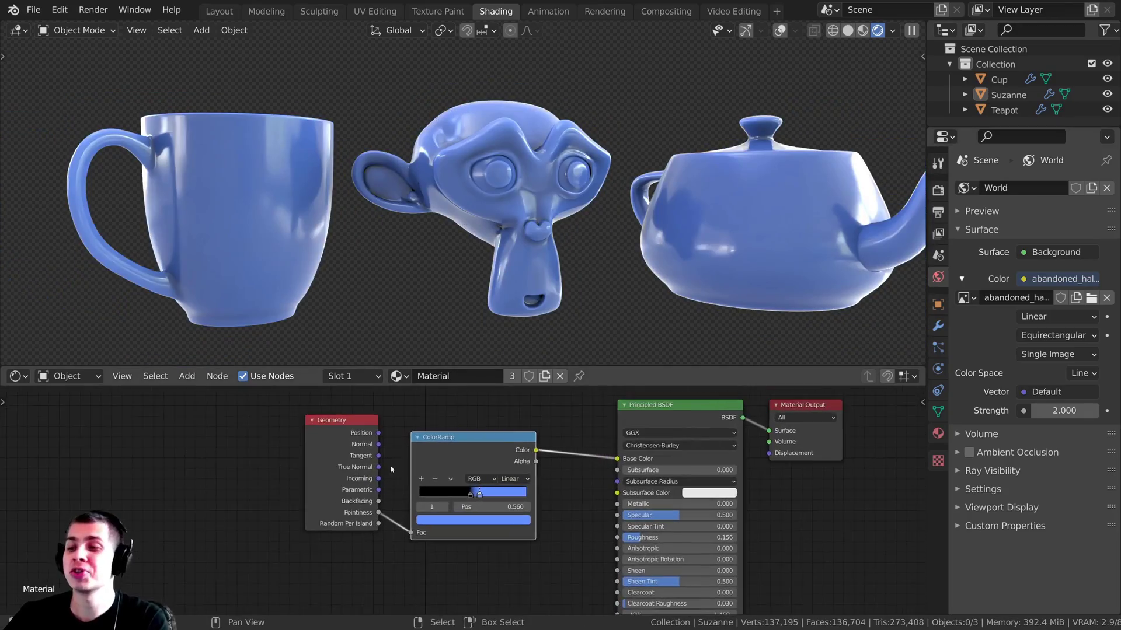
middle_drag(379, 460, 403, 413)
drag(382, 415, 364, 427)
drag(498, 405, 468, 418)
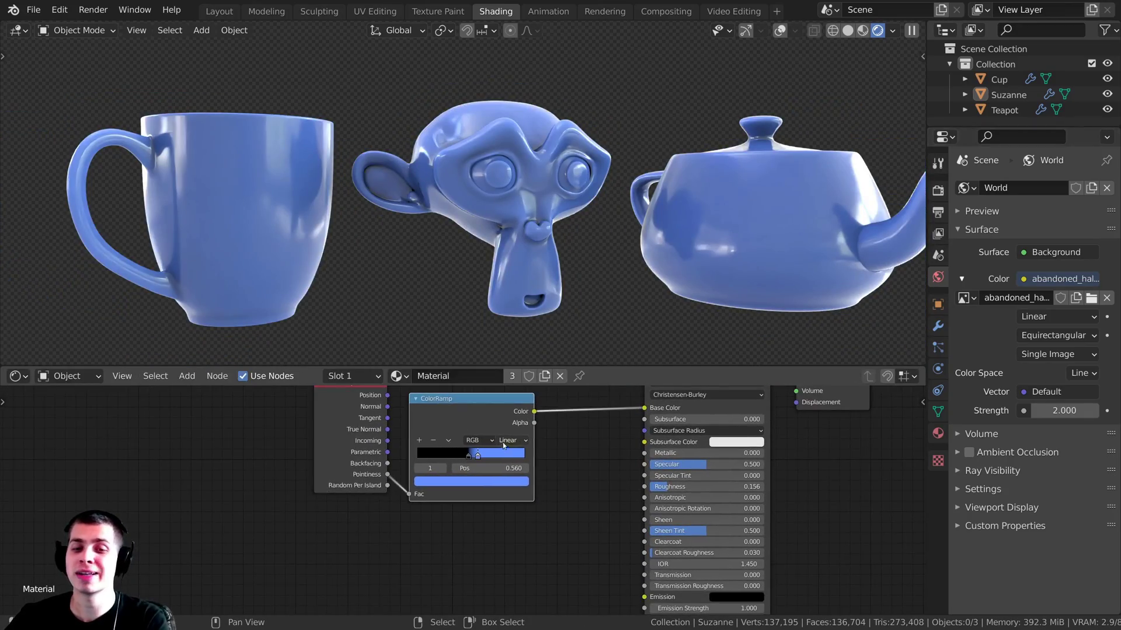
Connect the ColorRamp's Color output to the Principled BSDF's Roughness and disconnect it from Base Color.
scroll(489, 438, down, 1)
scroll(490, 437, down, 2)
scroll(548, 443, up, 2)
middle_drag(520, 423, 512, 423)
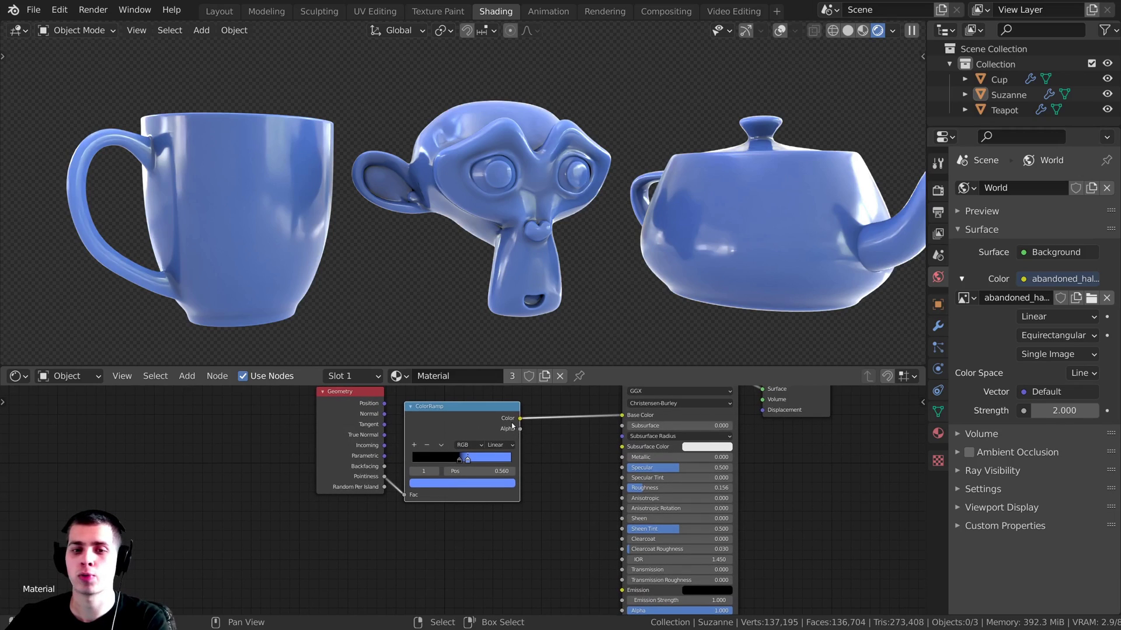
drag(520, 418, 621, 489)
scroll(607, 467, up, 1)
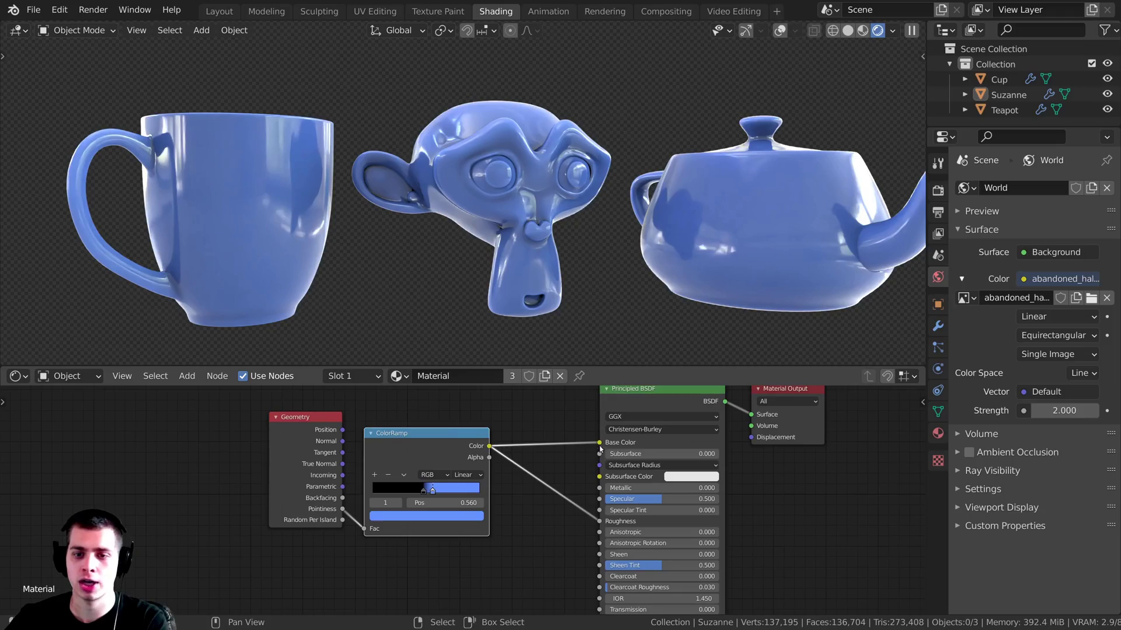
drag(600, 443, 558, 431)
middle_drag(564, 437, 540, 458)
middle_drag(507, 229, 536, 252)
scroll(536, 252, up, 2)
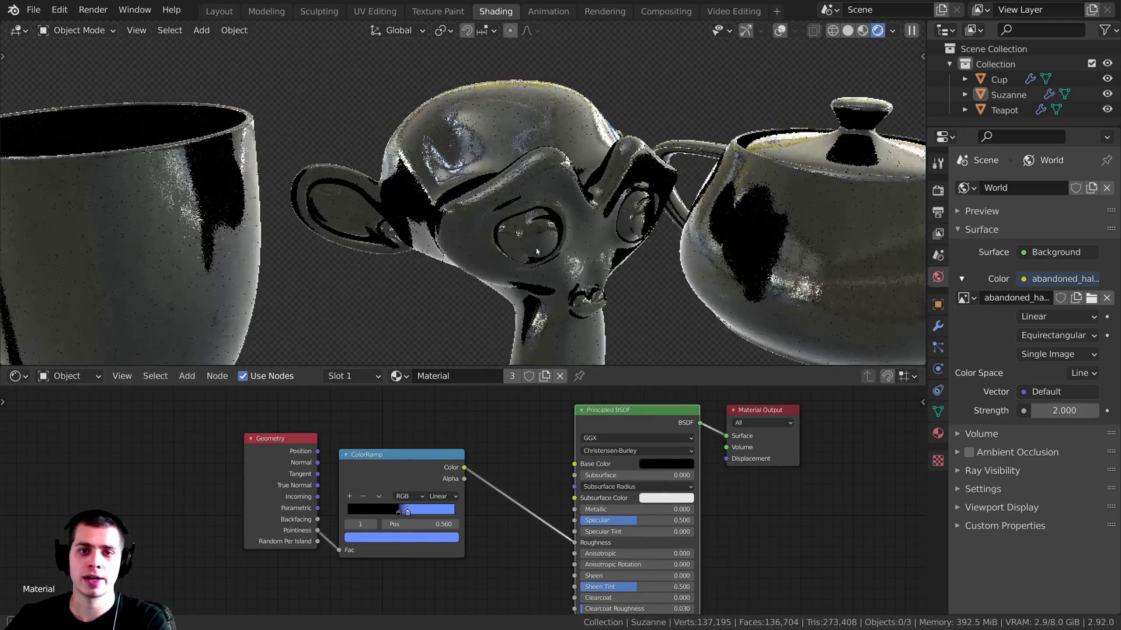
scroll(537, 229, up, 3)
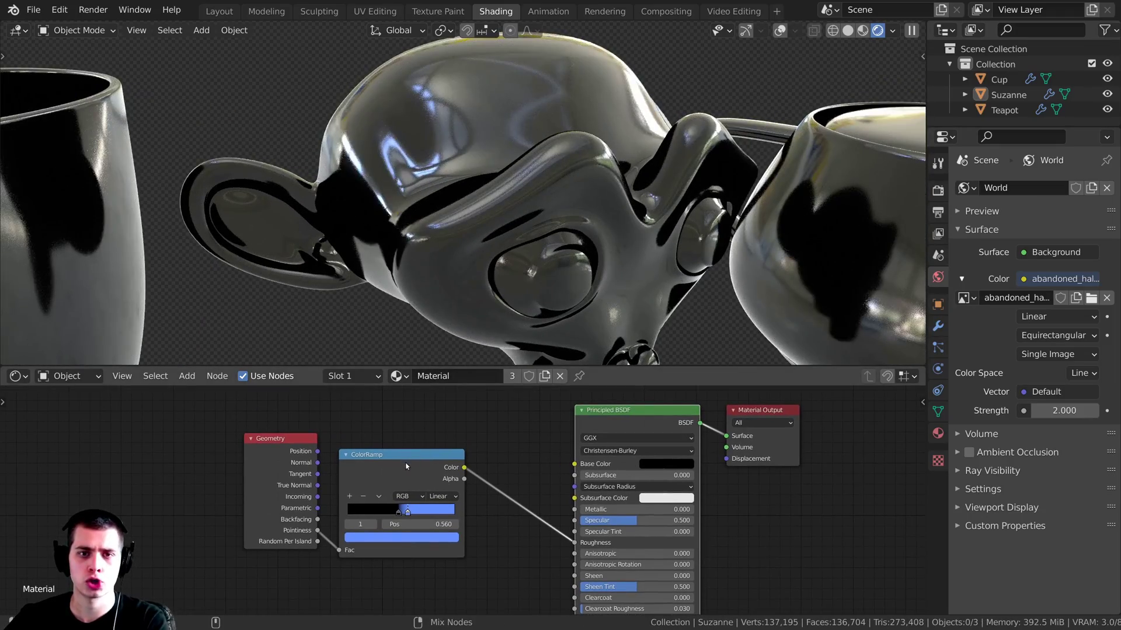
Preview the ColorRamp through the Viewer, turn its blue stop white and move that stop to 0.531.
ctrl+shift+click(407, 466)
scroll(383, 512, up, 3)
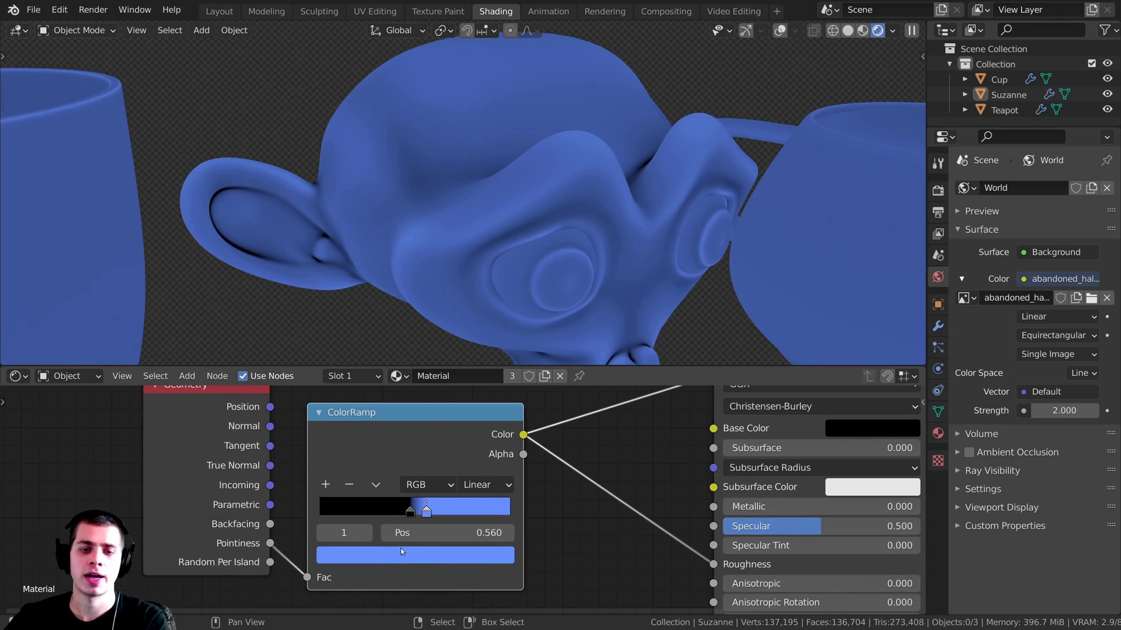
click(409, 554)
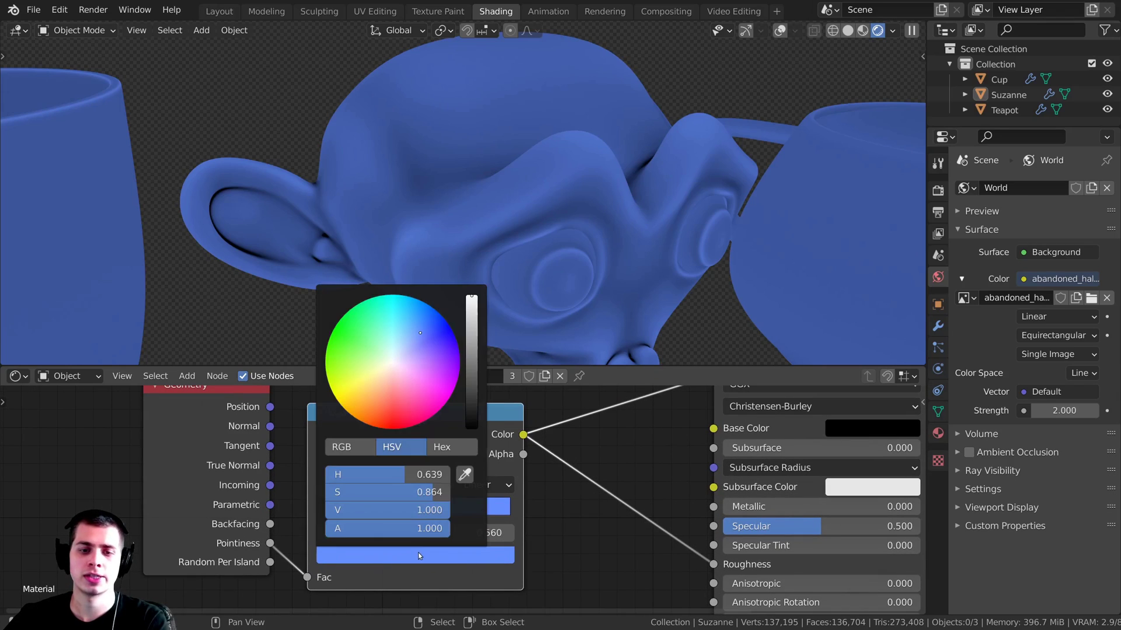
click(345, 448)
drag(356, 476, 426, 485)
scroll(457, 484, up, 2)
scroll(461, 499, down, 2)
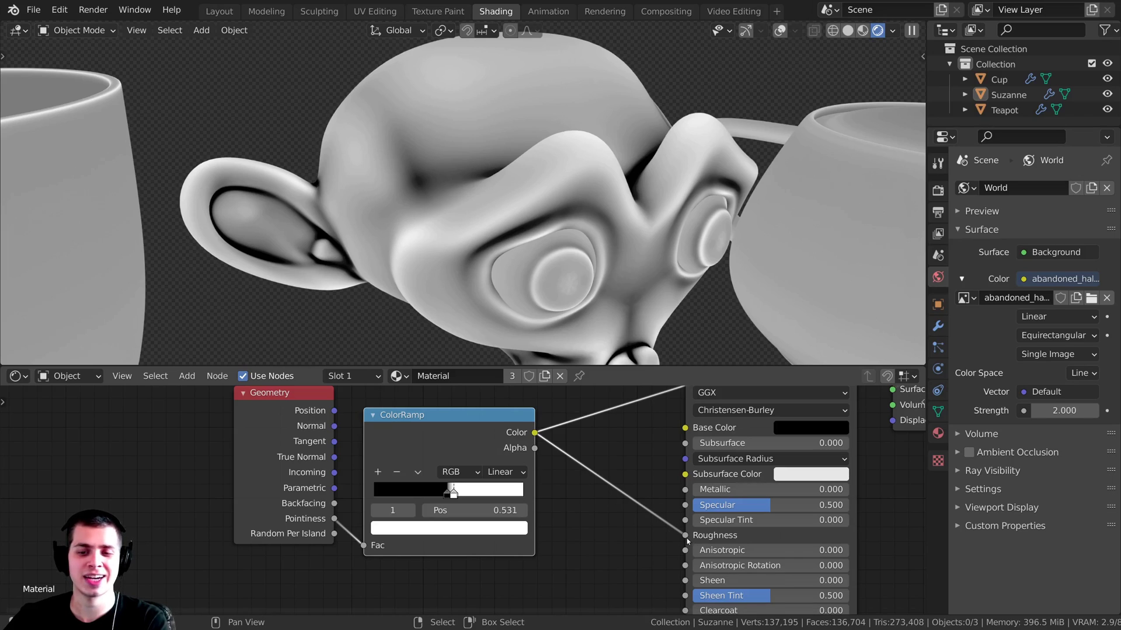
Compare the Principled BSDF result with the ColorRamp preview on Suzanne, leaving the Principled BSDF connected to the Material Output.
scroll(591, 468, down, 2)
middle_drag(660, 412, 602, 450)
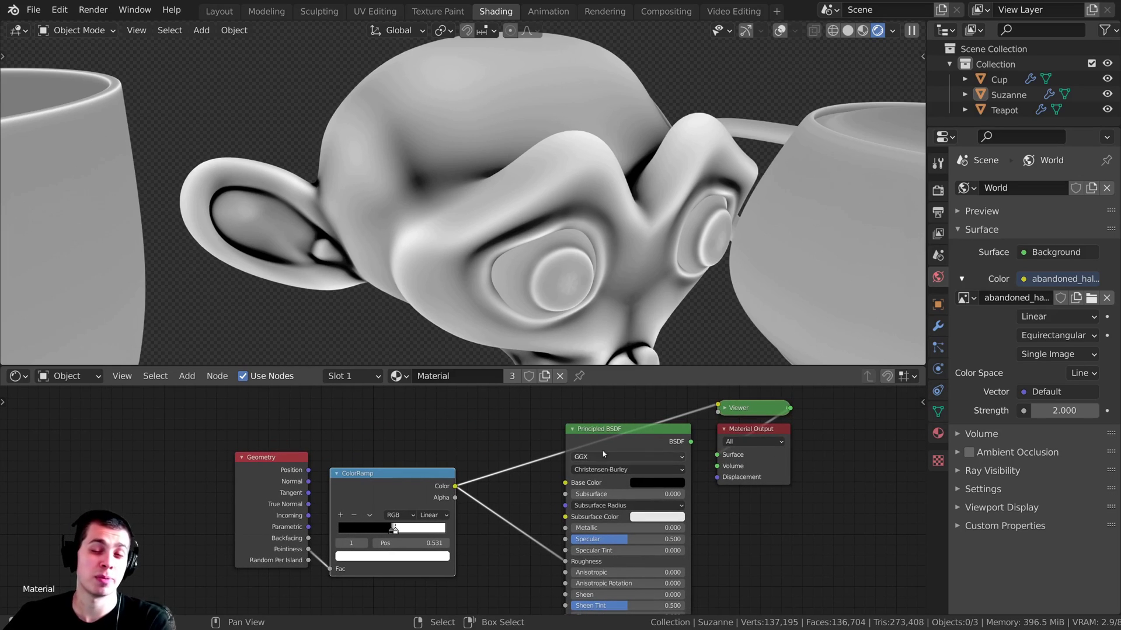
ctrl+shift+click(598, 439)
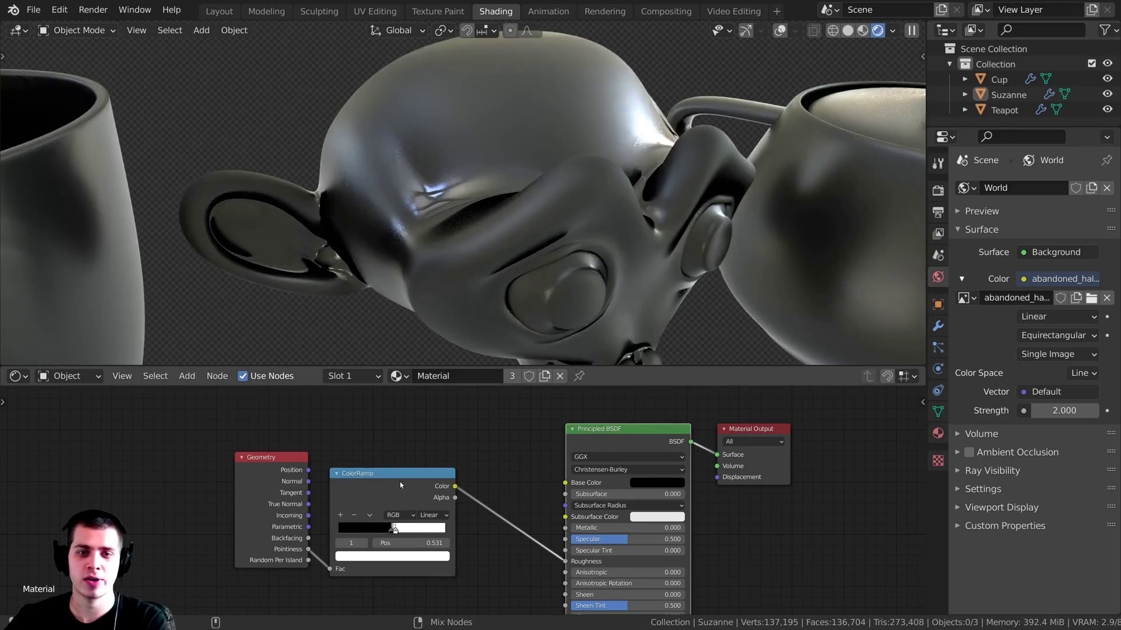
ctrl+shift+click(400, 482)
ctrl+shift+click(625, 432)
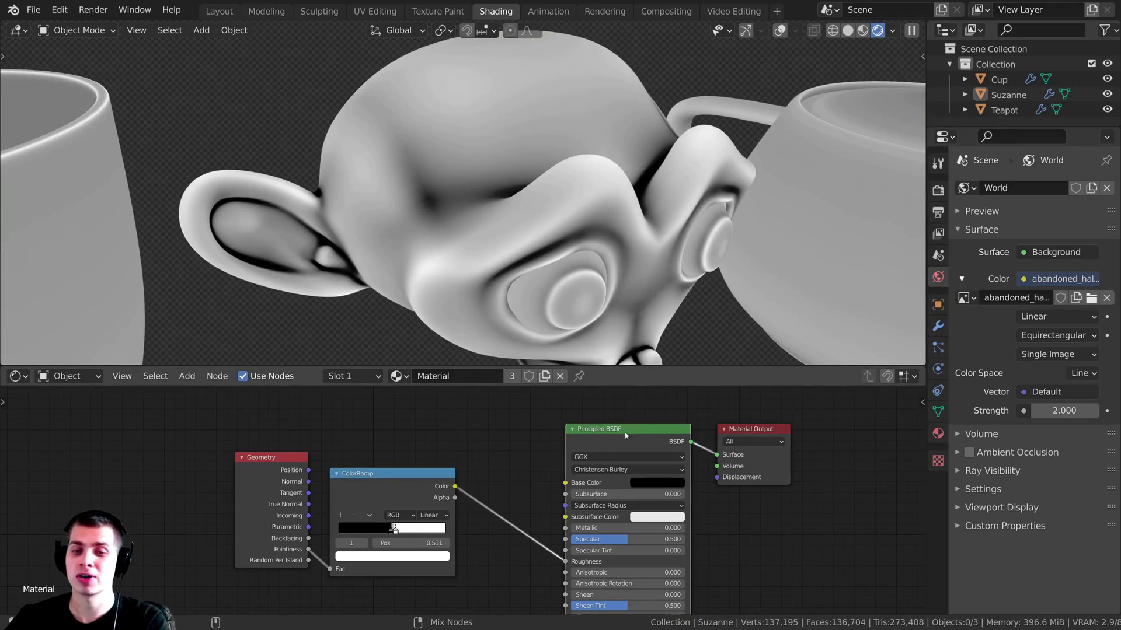
scroll(578, 263, down, 1)
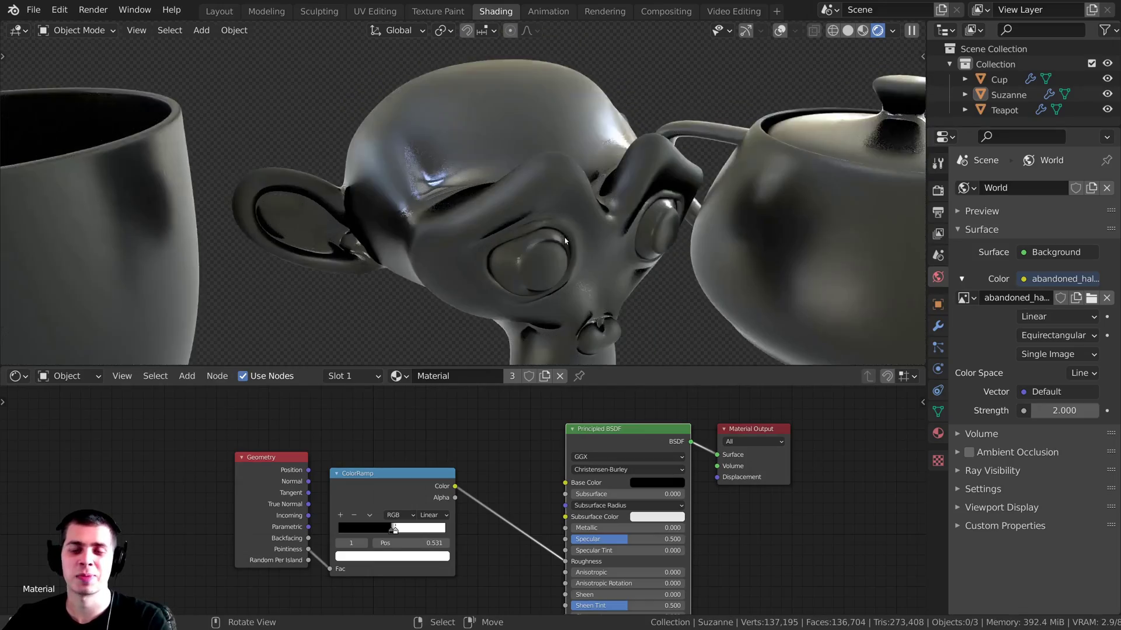
shift+middle_drag(540, 238, 518, 234)
middle_drag(440, 490, 472, 490)
scroll(505, 465, up, 2)
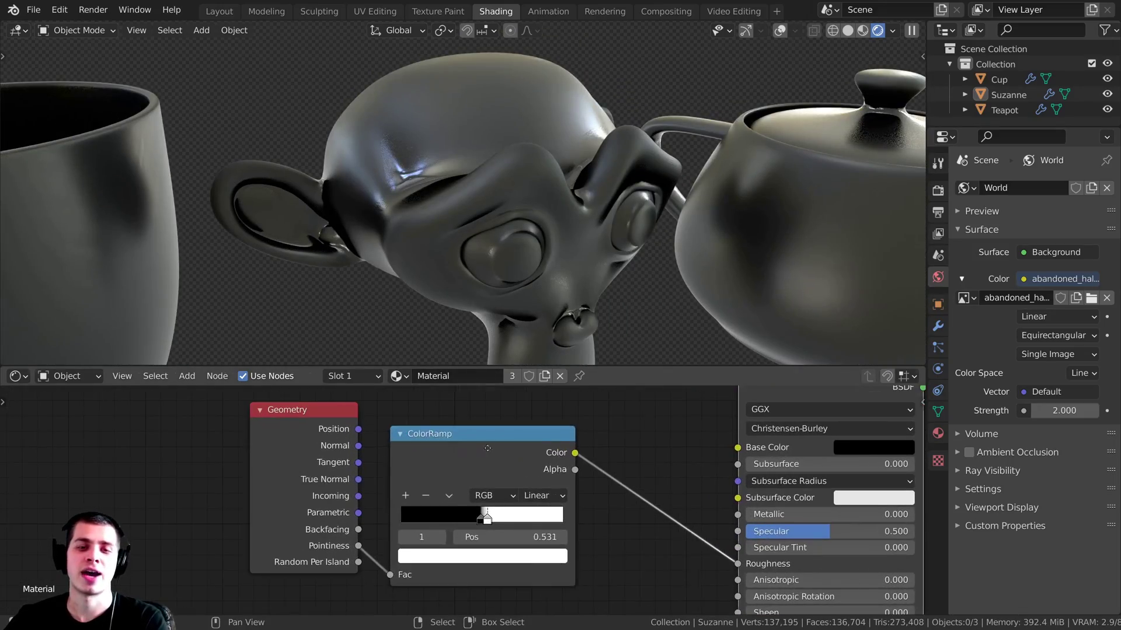
scroll(501, 195, down, 3)
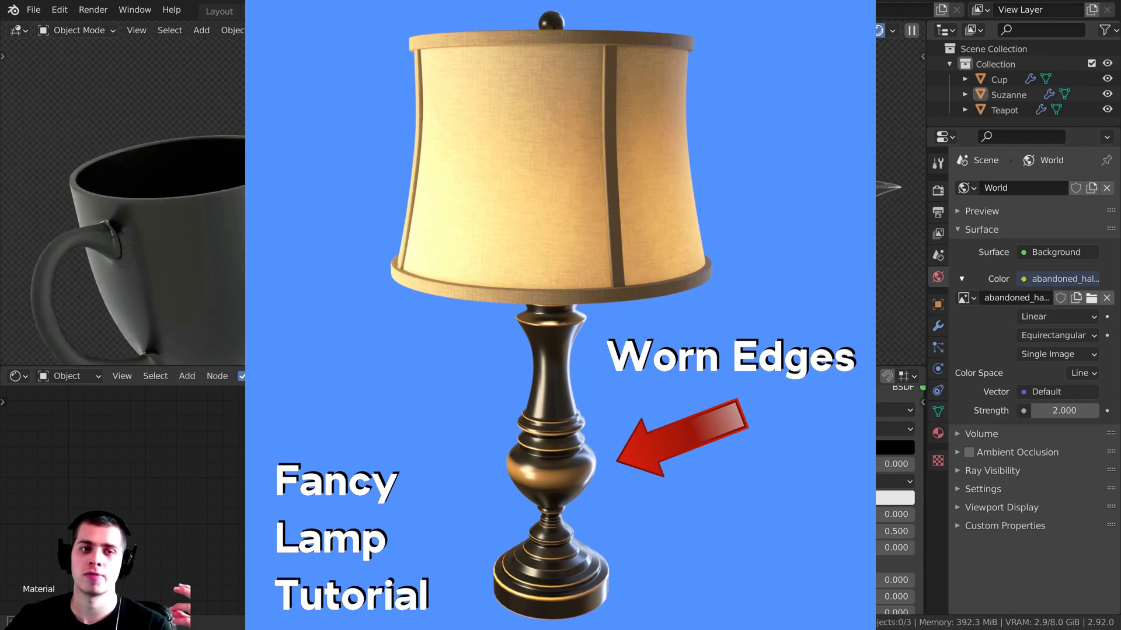
middle_drag(501, 195, 479, 195)
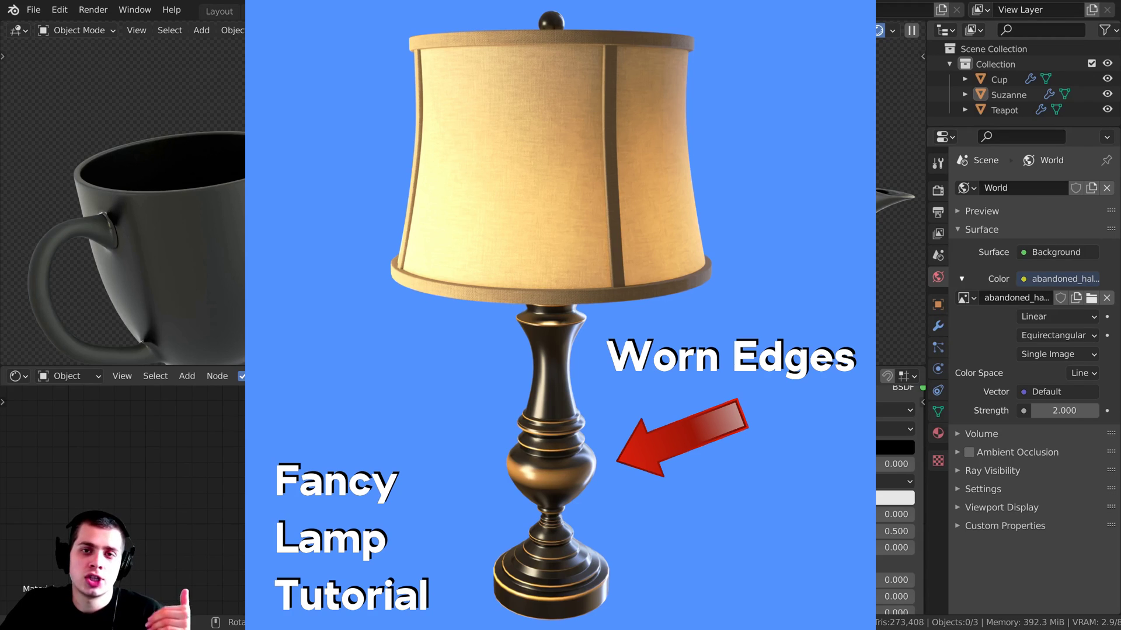
Flip the ColorRamp so white comes before black, with the white stop at position 0.466.
middle_drag(514, 193, 526, 191)
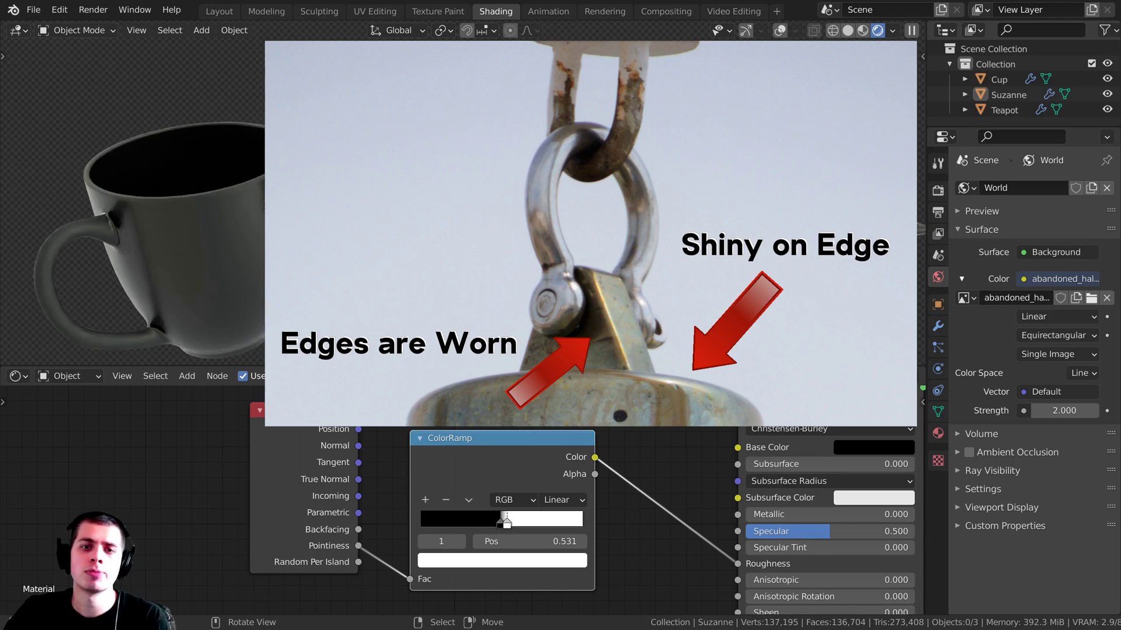
middle_drag(175, 234, 105, 199)
scroll(133, 227, down, 2)
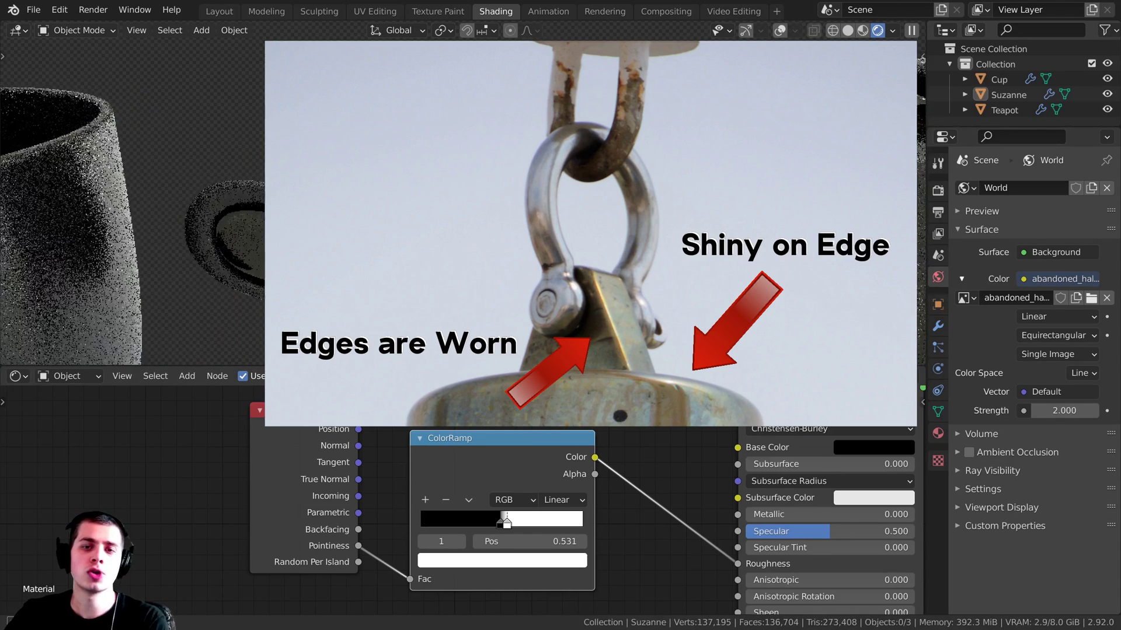
mouse_move(484, 229)
middle_down()
mouse_move(502, 272)
mouse_move(480, 232)
middle_up()
scroll(541, 468, up, 5)
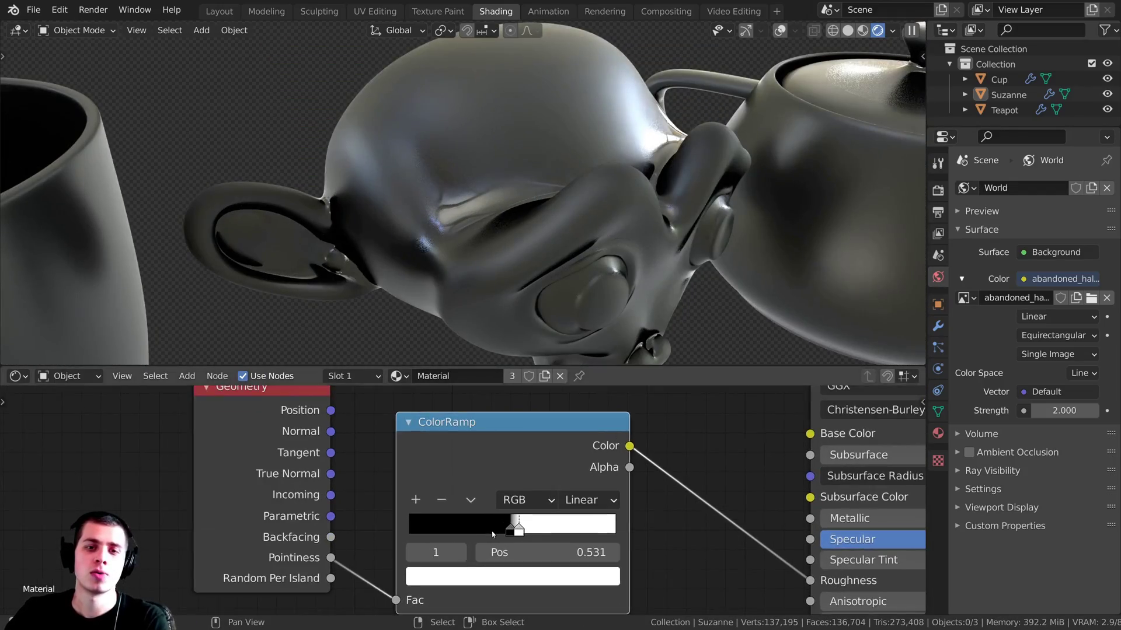
drag(540, 477, 517, 478)
middle_drag(575, 251, 472, 190)
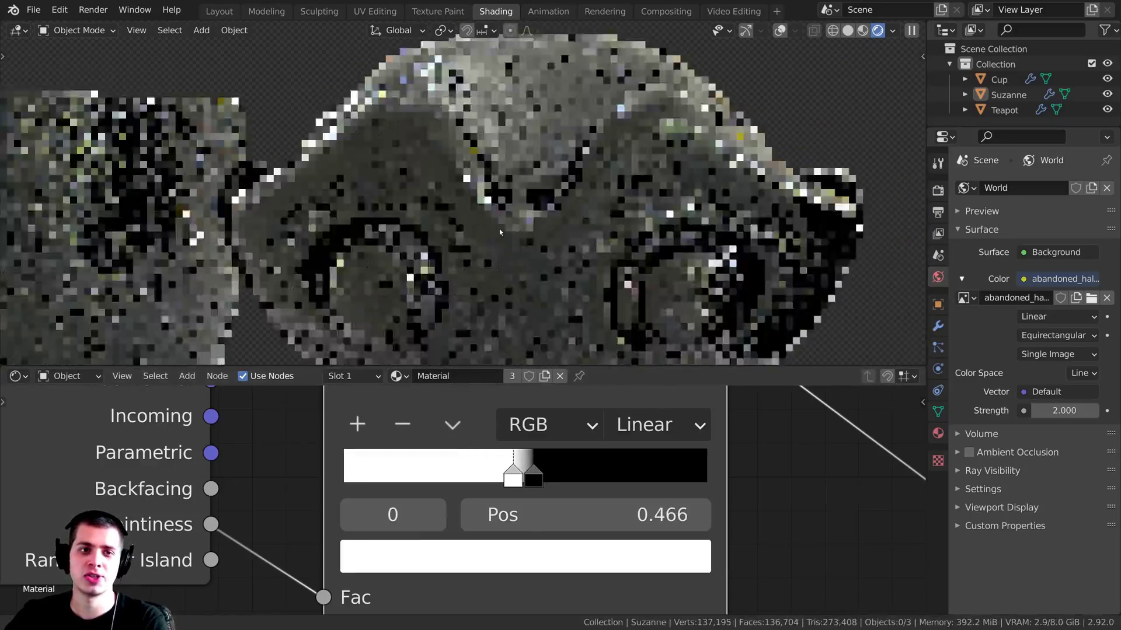
scroll(467, 186, down, 3)
scroll(464, 190, down, 3)
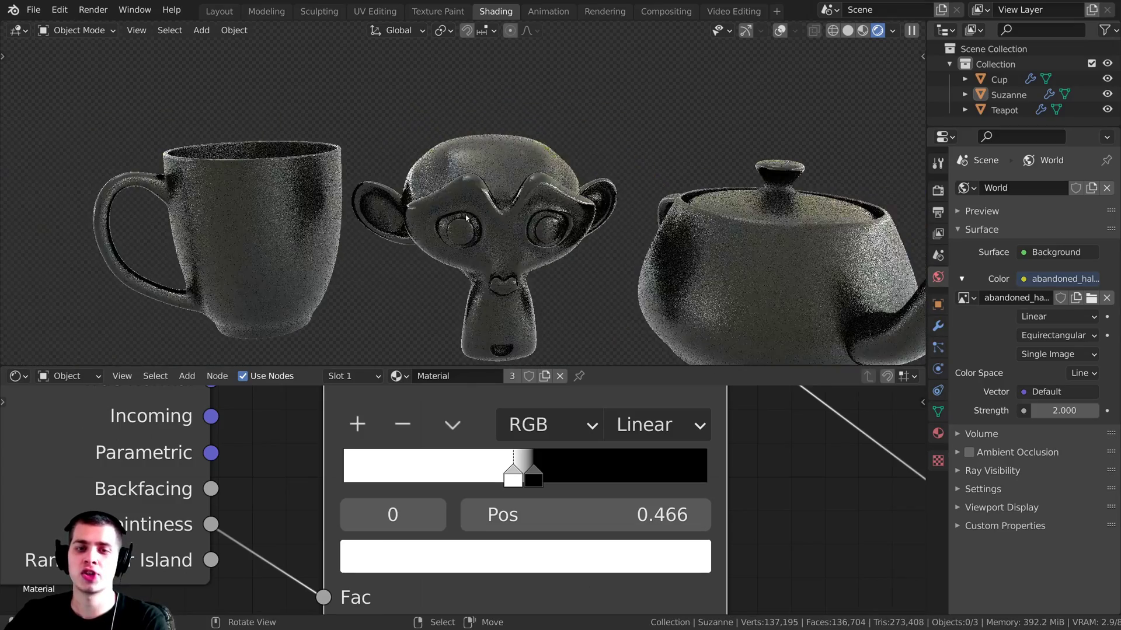
click(484, 164)
key(g)
right_click(489, 157)
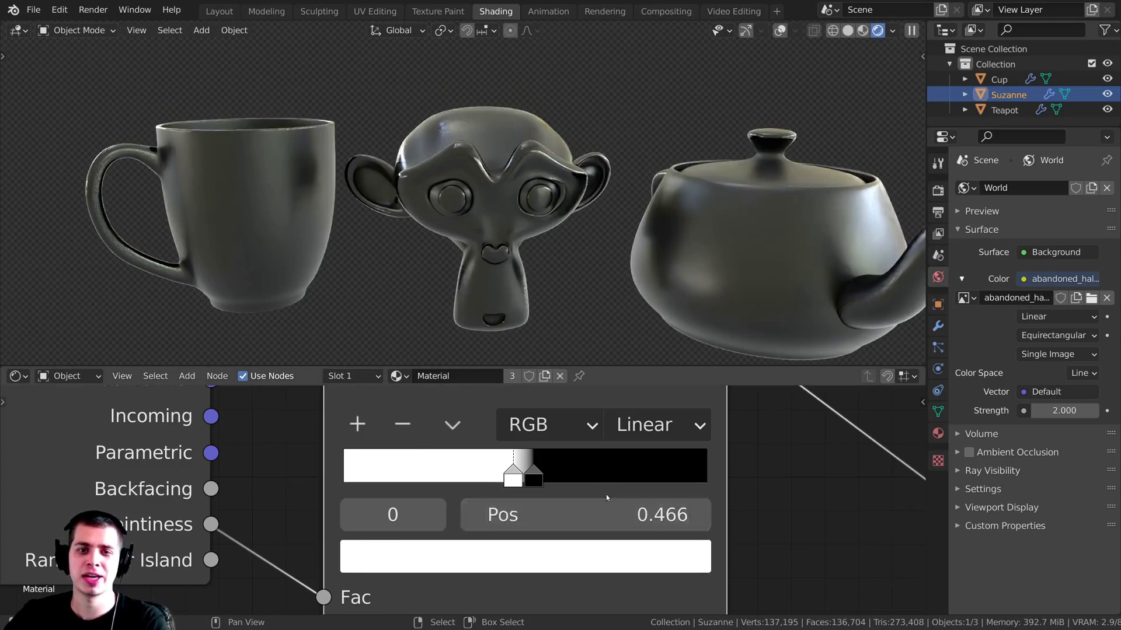
Set the Principled BSDF's Metallic to 1.000 and lighten its Base Color from black to dark grey.
scroll(606, 495, down, 8)
middle_drag(606, 495, 439, 495)
scroll(491, 484, up, 5)
drag(560, 483, 729, 483)
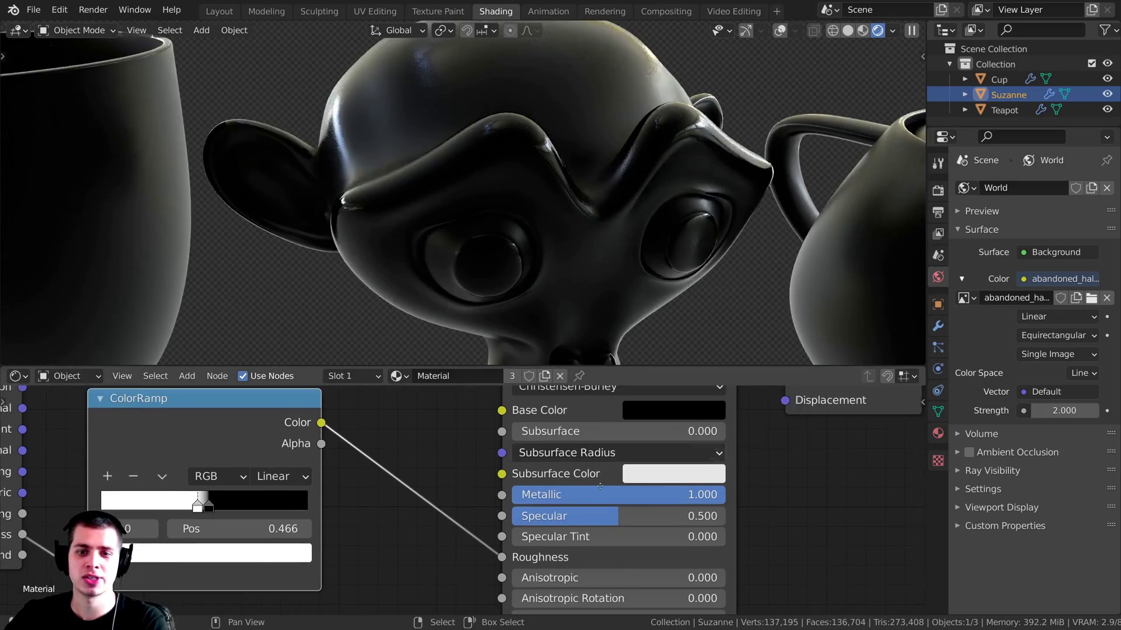
middle_drag(662, 413, 648, 450)
click(651, 436)
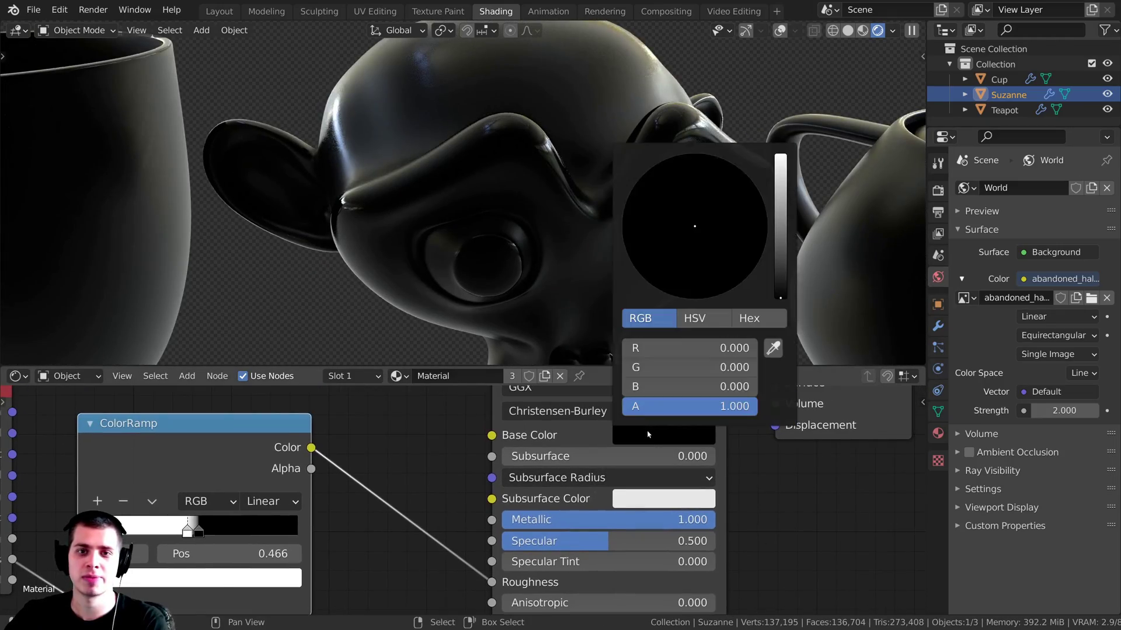
scroll(651, 435, up, 4)
scroll(538, 216, down, 4)
middle_drag(538, 213, 514, 211)
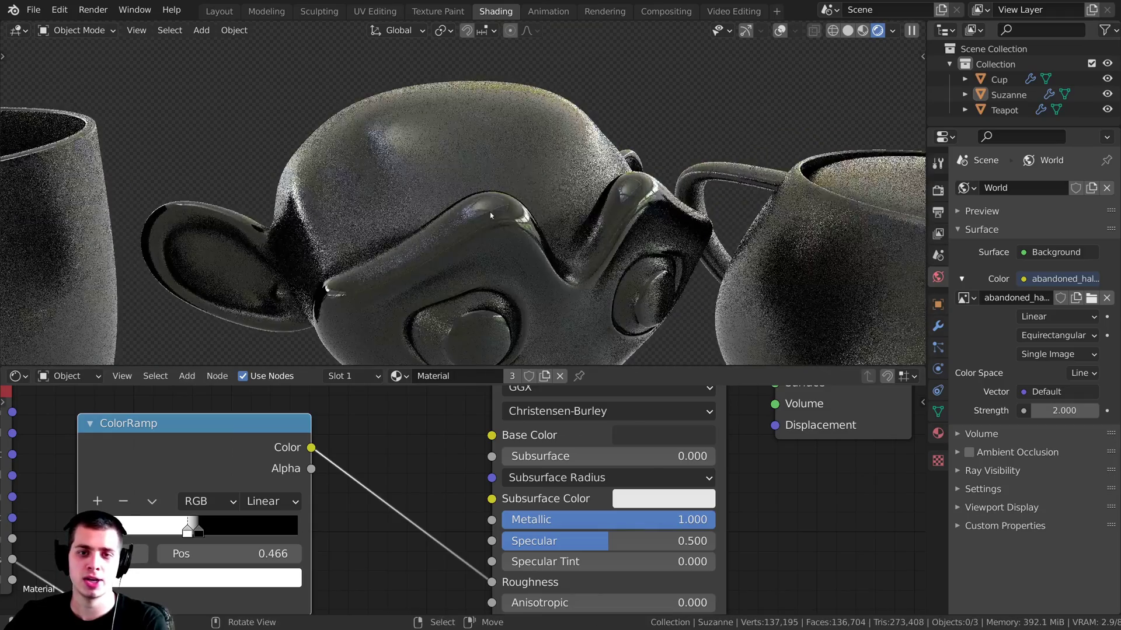
middle_drag(489, 212, 446, 212)
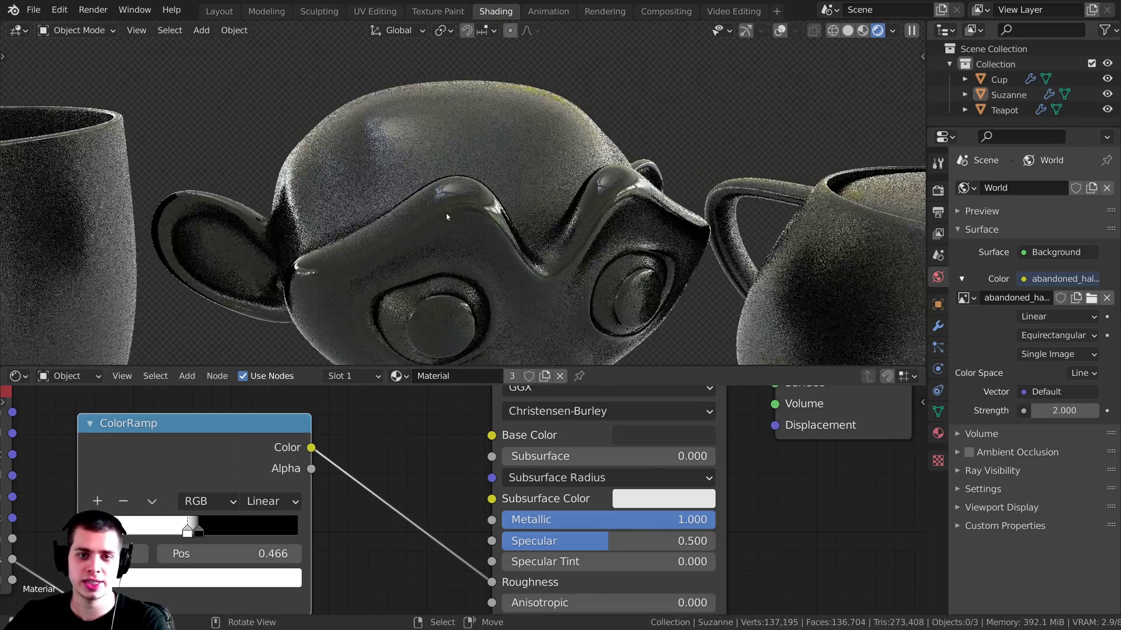
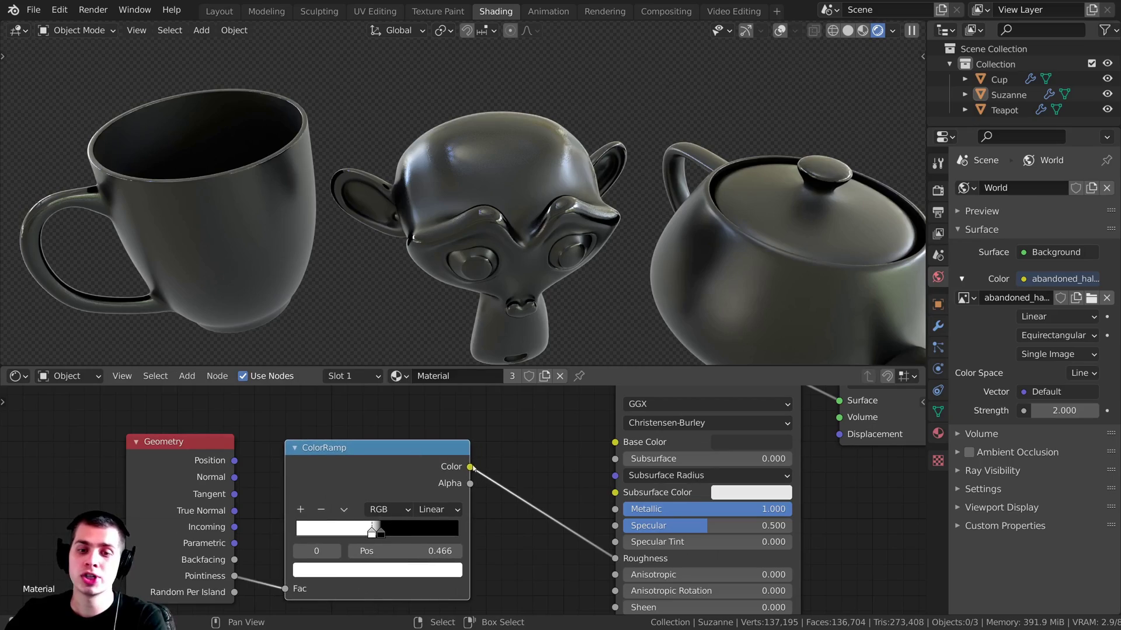
Connect the ColorRamp's Color output to Base Color and insert a second ColorRamp into that link, above the first one.
drag(602, 438, 615, 442)
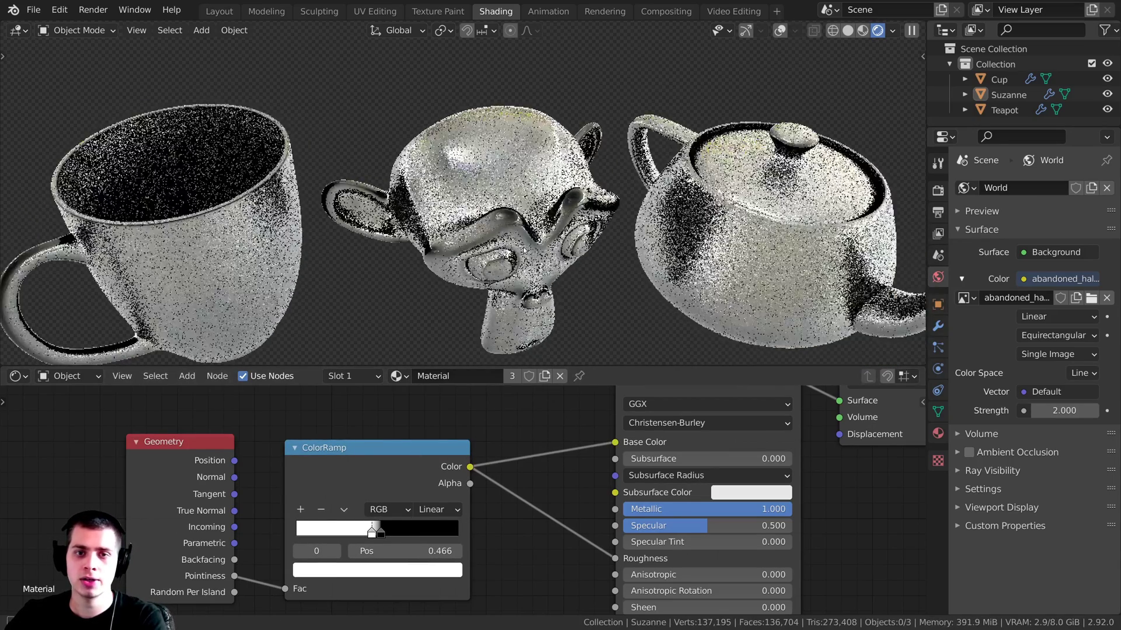
key(Home)
key(shift+a)
click(438, 433)
text(col)
click(478, 476)
click(554, 451)
middle_drag(591, 436, 498, 443)
drag(498, 443, 513, 428)
middle_drag(525, 421, 525, 444)
drag(525, 444, 525, 427)
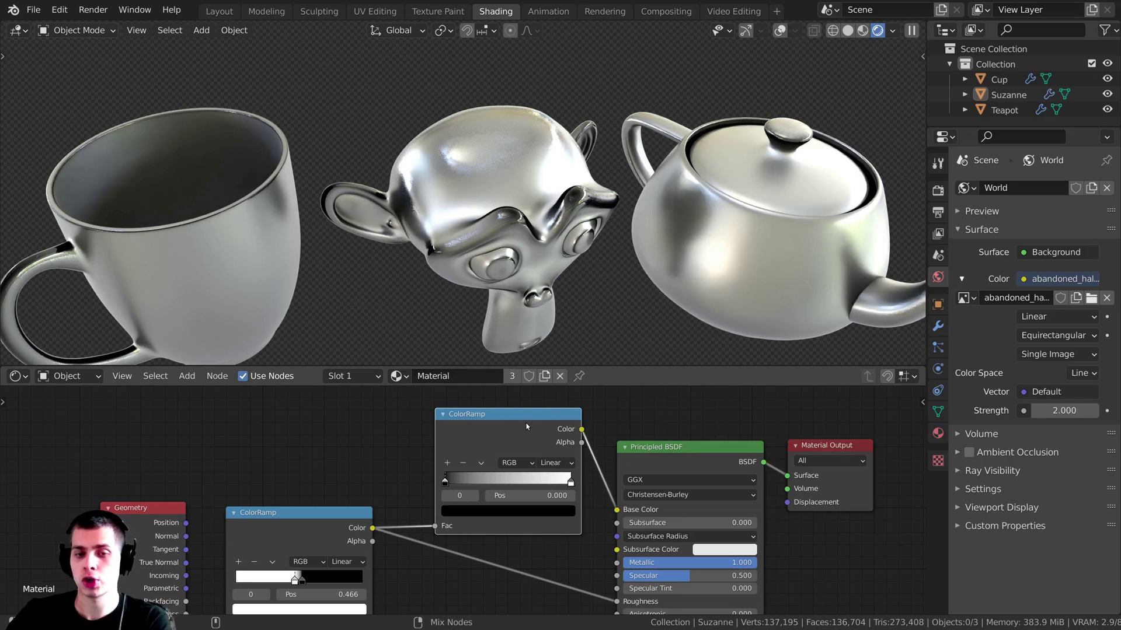
Preview the second ColorRamp through the Viewer and change its white stop to light blue.
ctrl+shift+click(520, 427)
scroll(449, 253, up, 4)
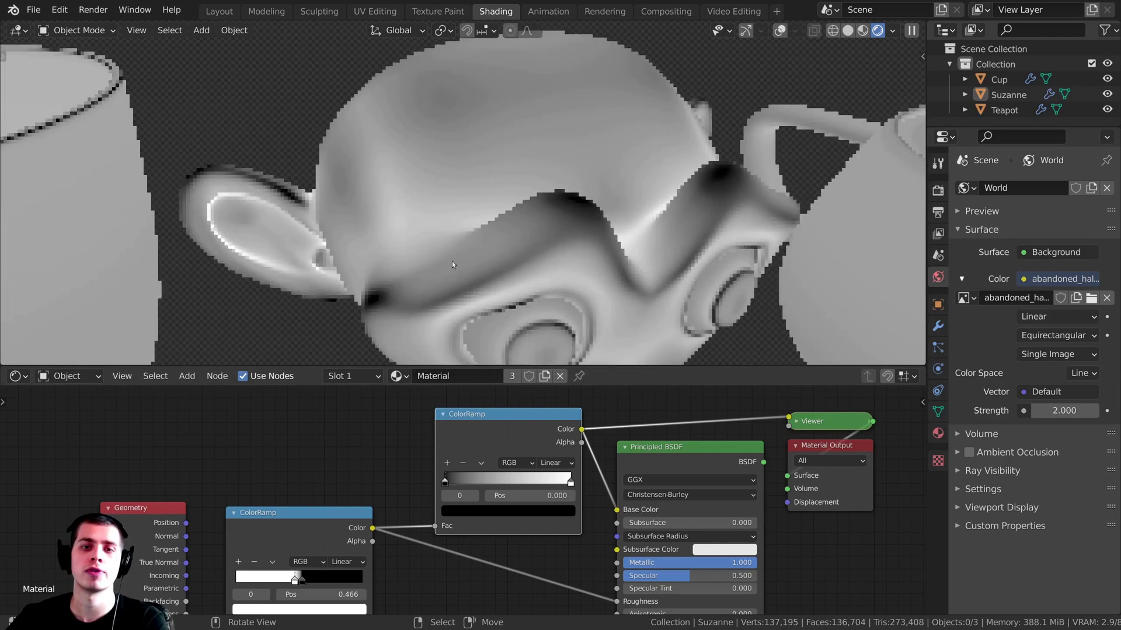
click(534, 509)
drag(504, 388, 510, 363)
scroll(395, 520, up, 4)
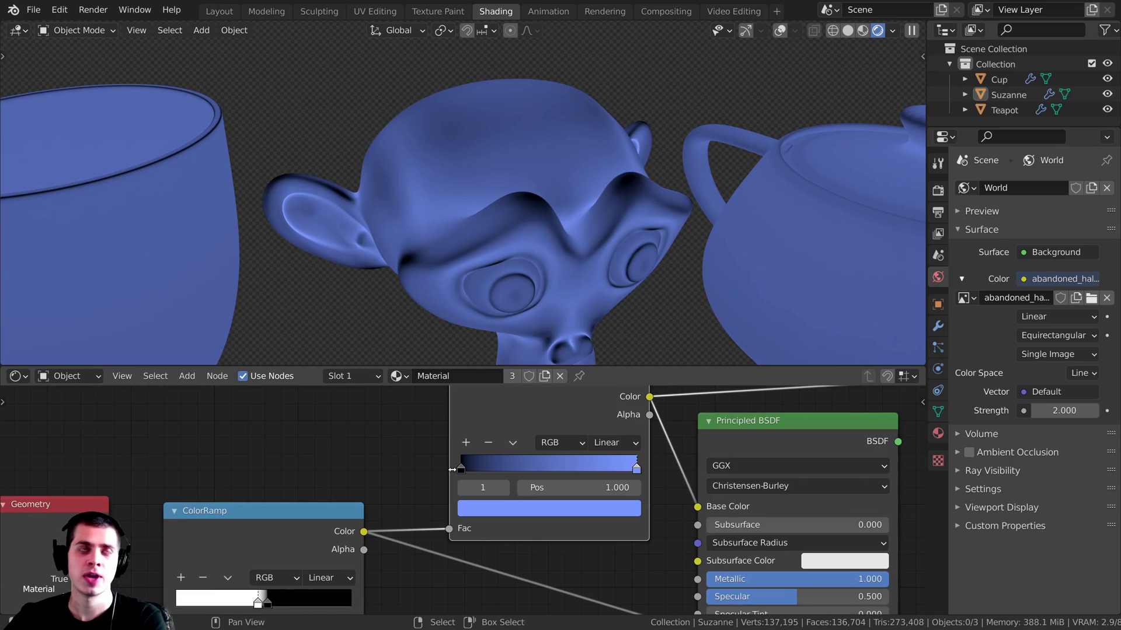
Change the second ColorRamp's black stop to a pale cream.
click(463, 469)
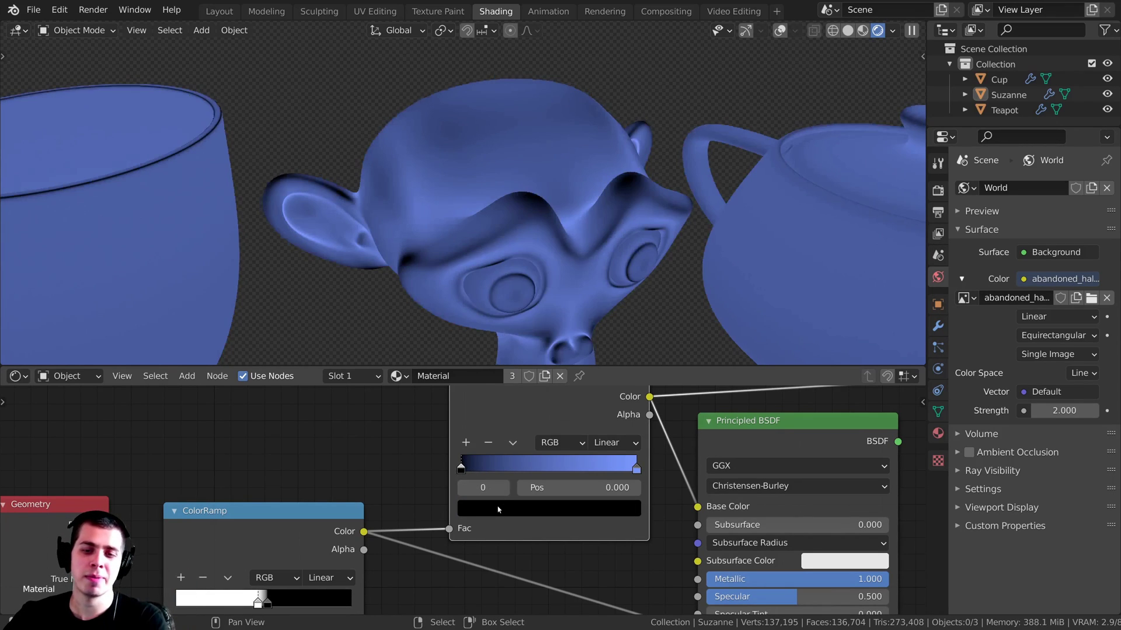
click(513, 502)
drag(603, 309, 602, 268)
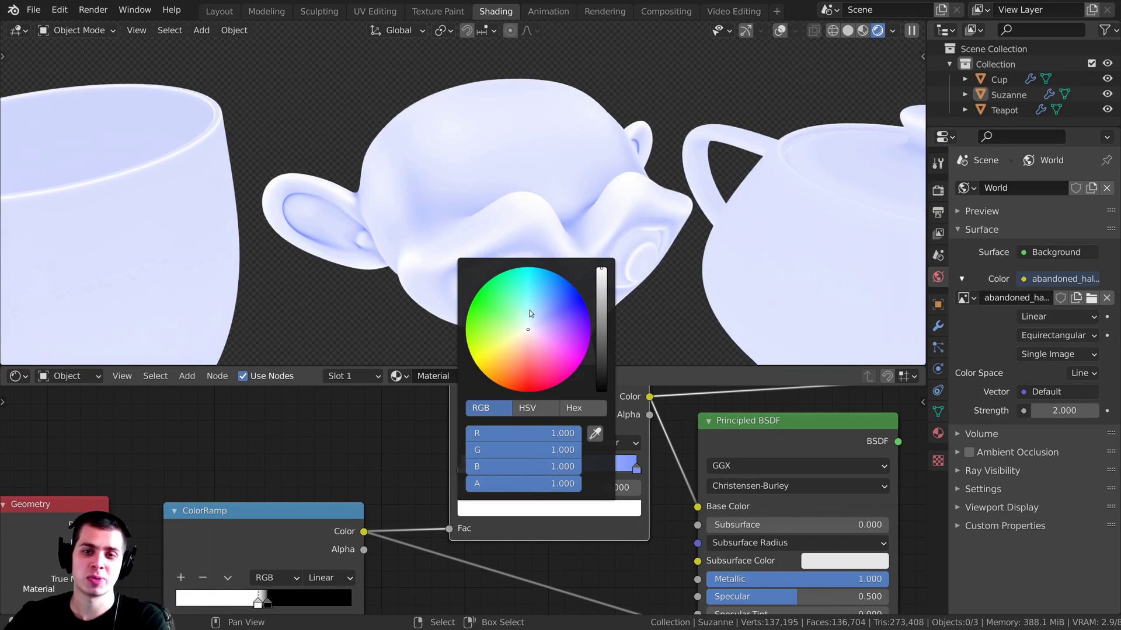
drag(528, 332, 524, 337)
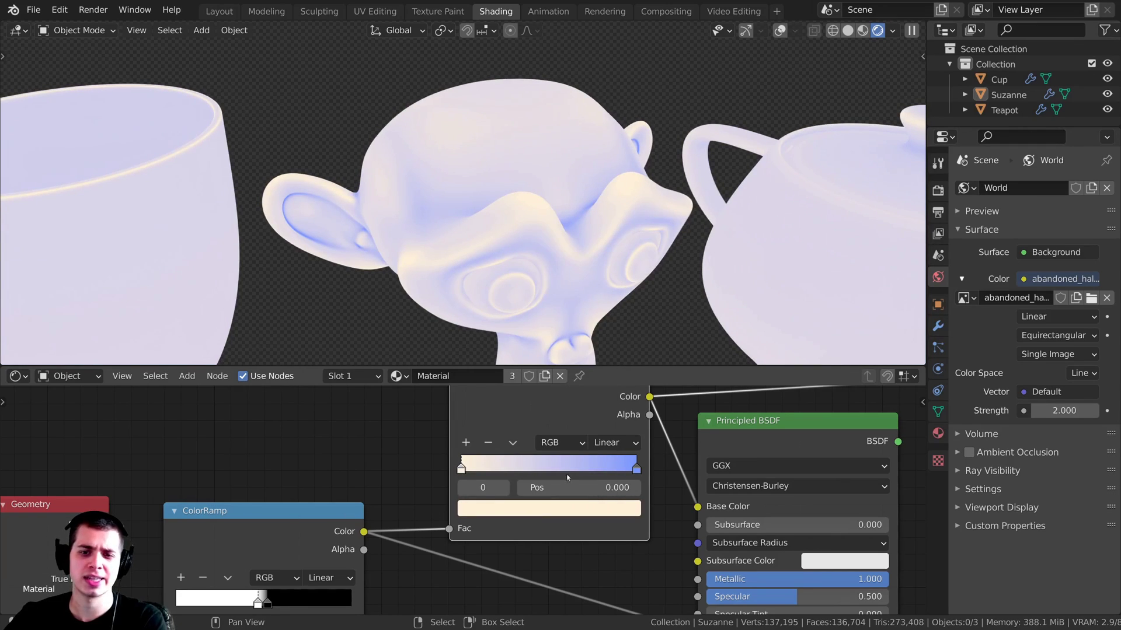
Move the second ColorRamp's blue stop to position 0.215.
middle_drag(563, 480, 541, 493)
scroll(467, 497, up, 1)
middle_drag(538, 247, 546, 248)
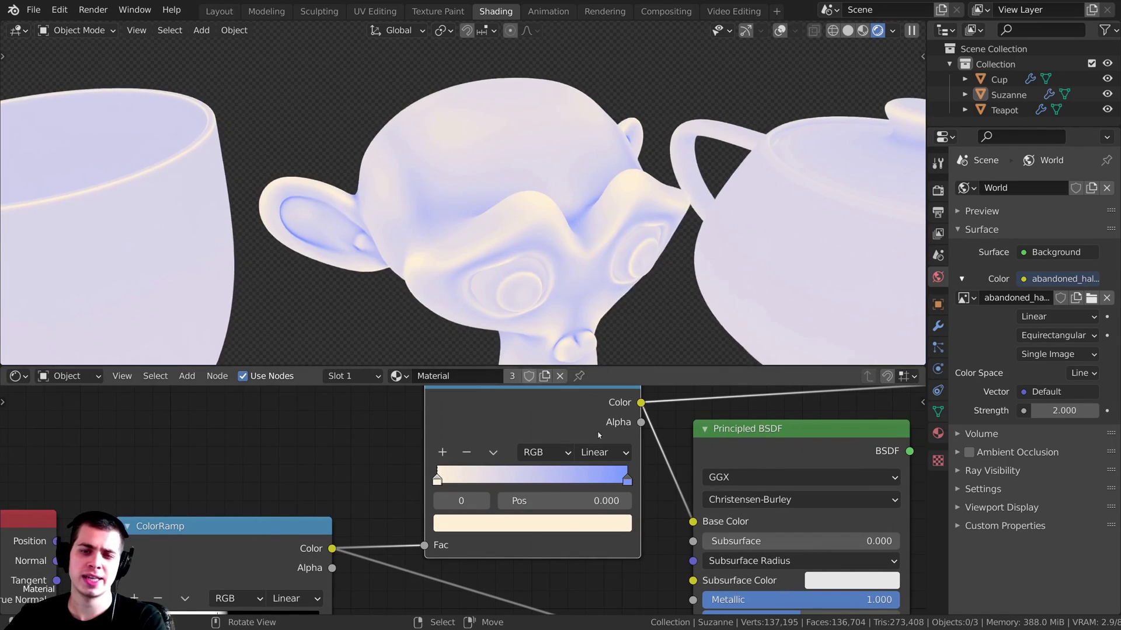
drag(611, 482, 476, 476)
middle_drag(369, 222, 414, 174)
scroll(499, 429, down, 2)
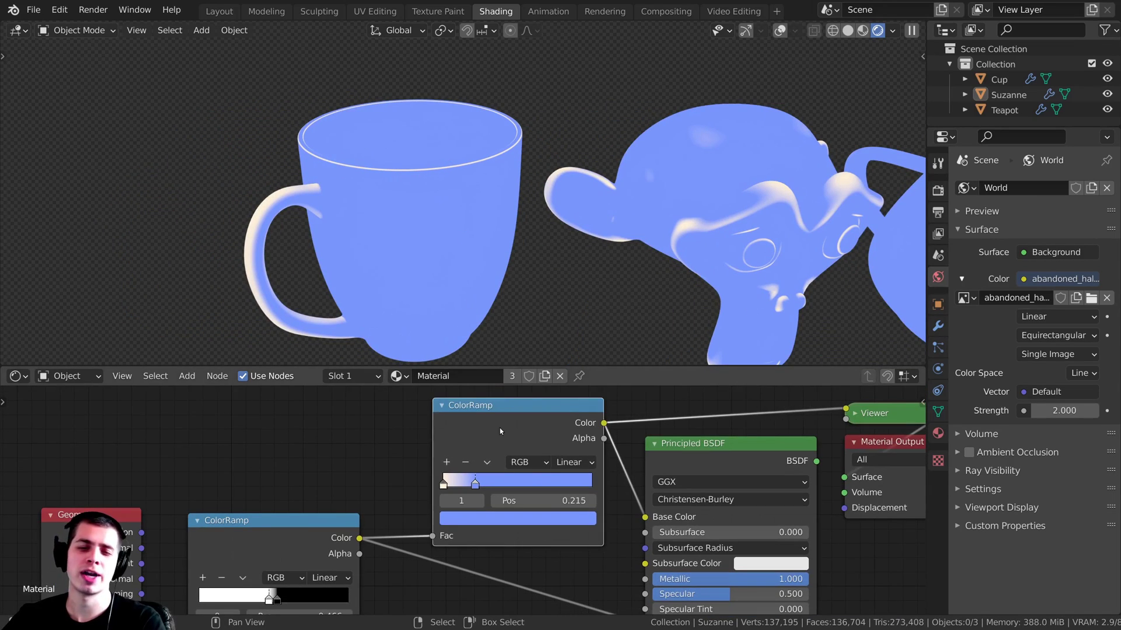
Reconnect the Principled BSDF to the Material Output and make the second ColorRamp's blue stop a deeper blue.
drag(500, 429, 474, 432)
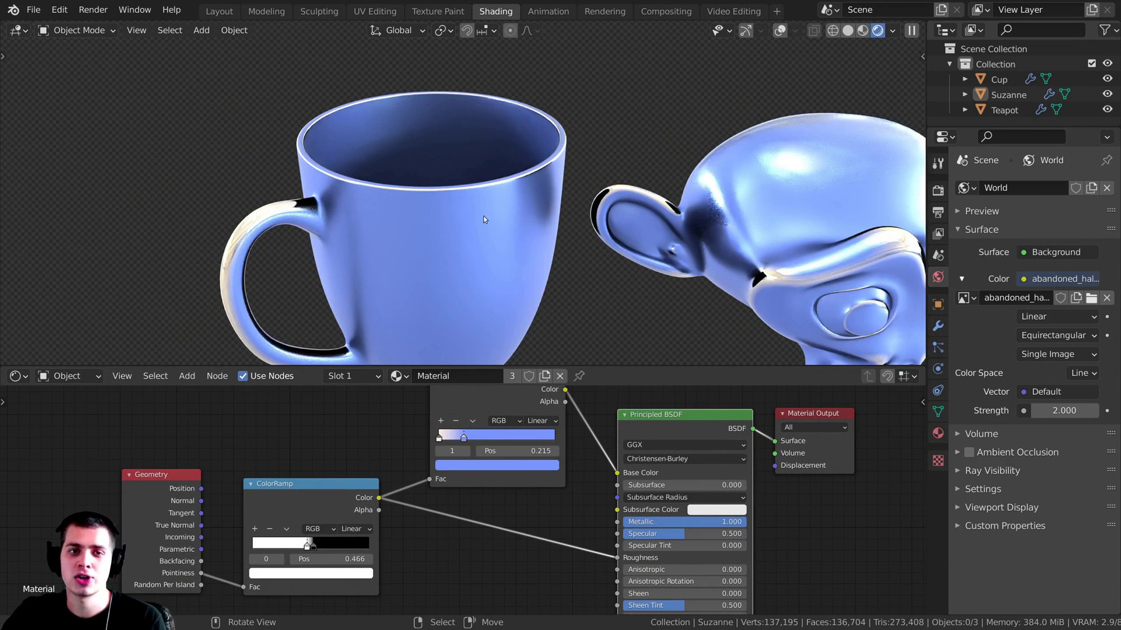
scroll(482, 213, up, 1)
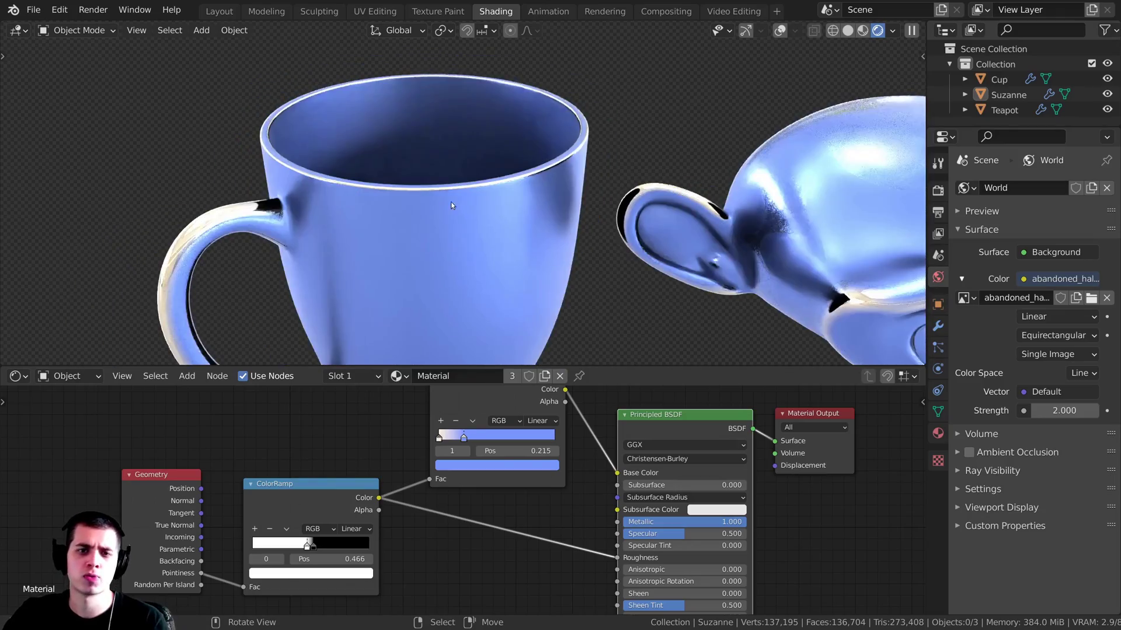
middle_drag(397, 182, 506, 208)
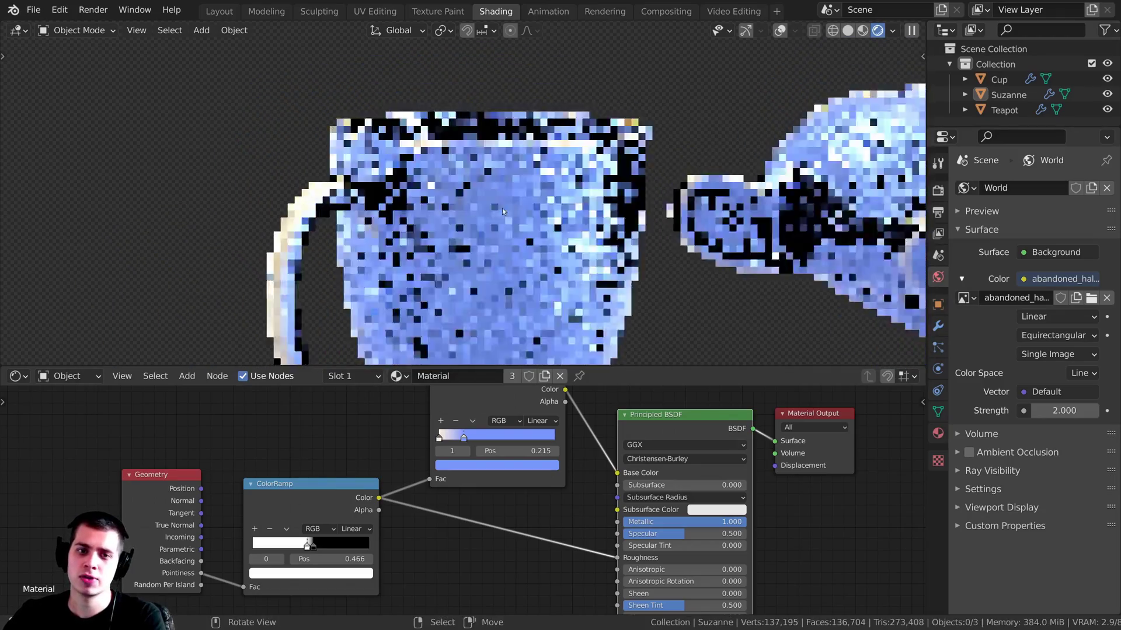
click(489, 466)
drag(536, 317, 515, 323)
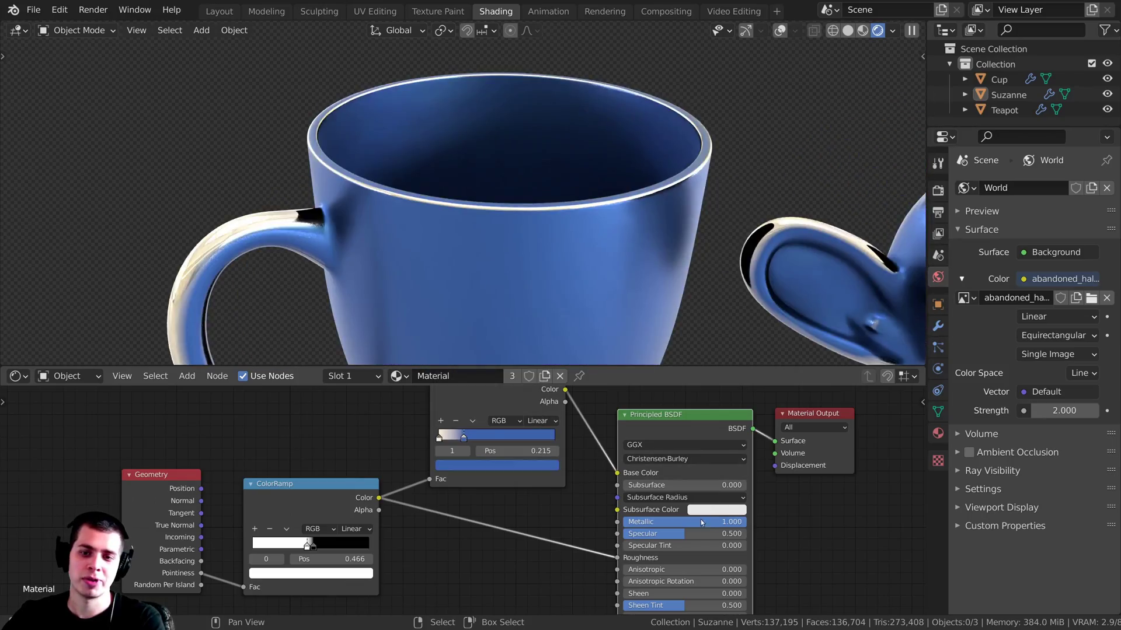
Set the Principled BSDF's Metallic to 0.000 and shift the node slightly.
drag(700, 520, 577, 519)
drag(662, 427, 660, 417)
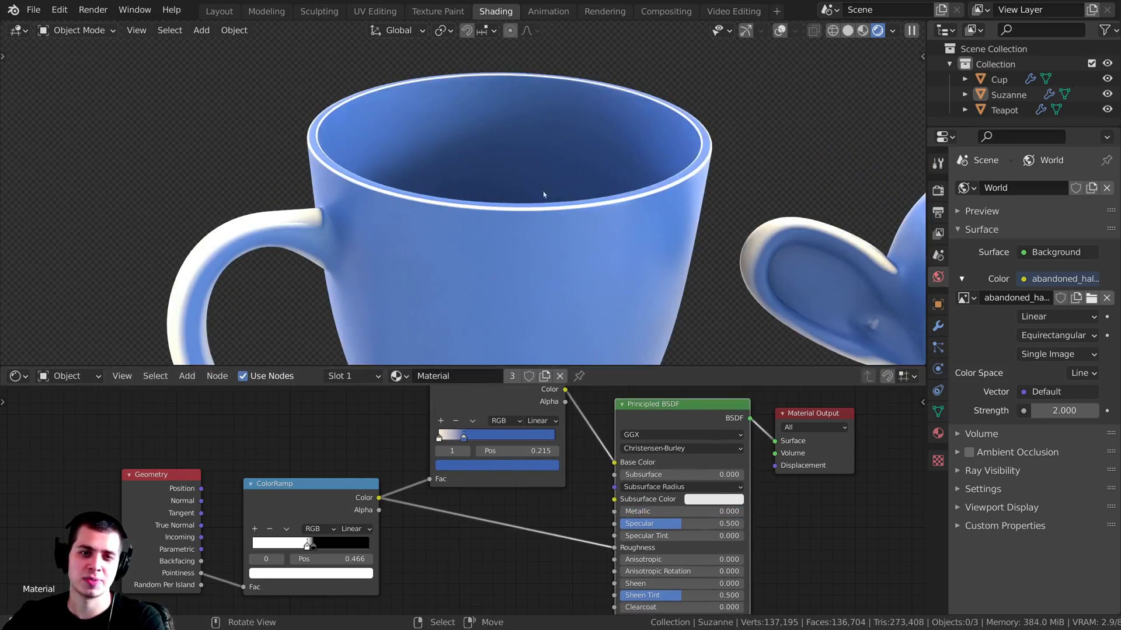
middle_drag(402, 282, 407, 275)
scroll(407, 275, down, 1)
scroll(463, 516, down, 2)
Preview the first and second ColorRamps through the Viewer and return to the Principled BSDF as the material's output.
ctrl+shift+click(367, 534)
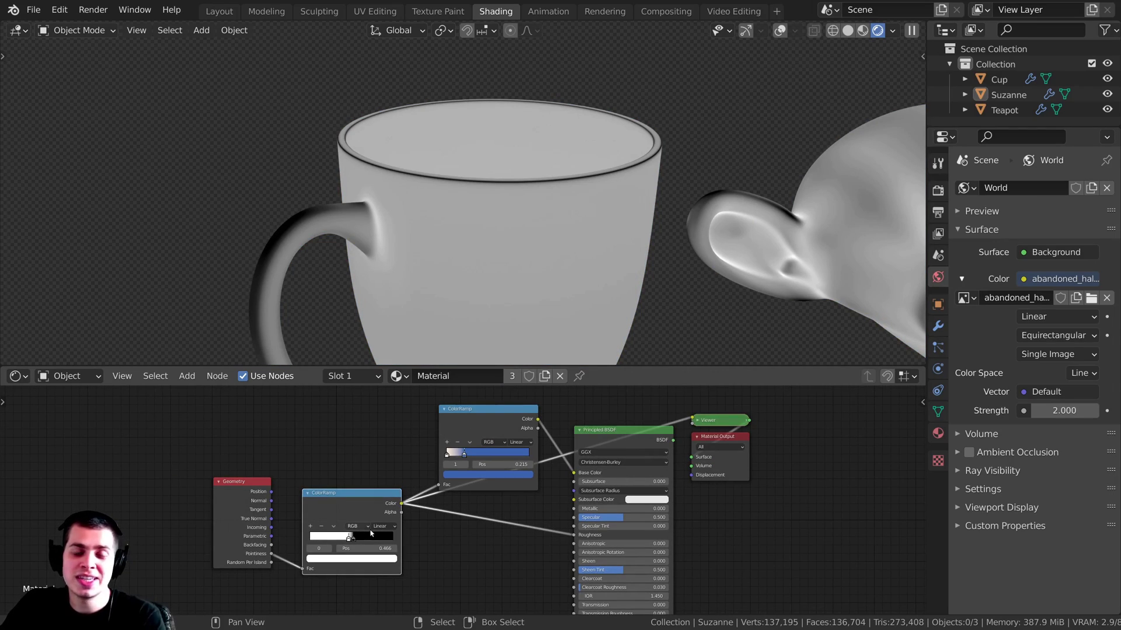
drag(366, 515, 362, 518)
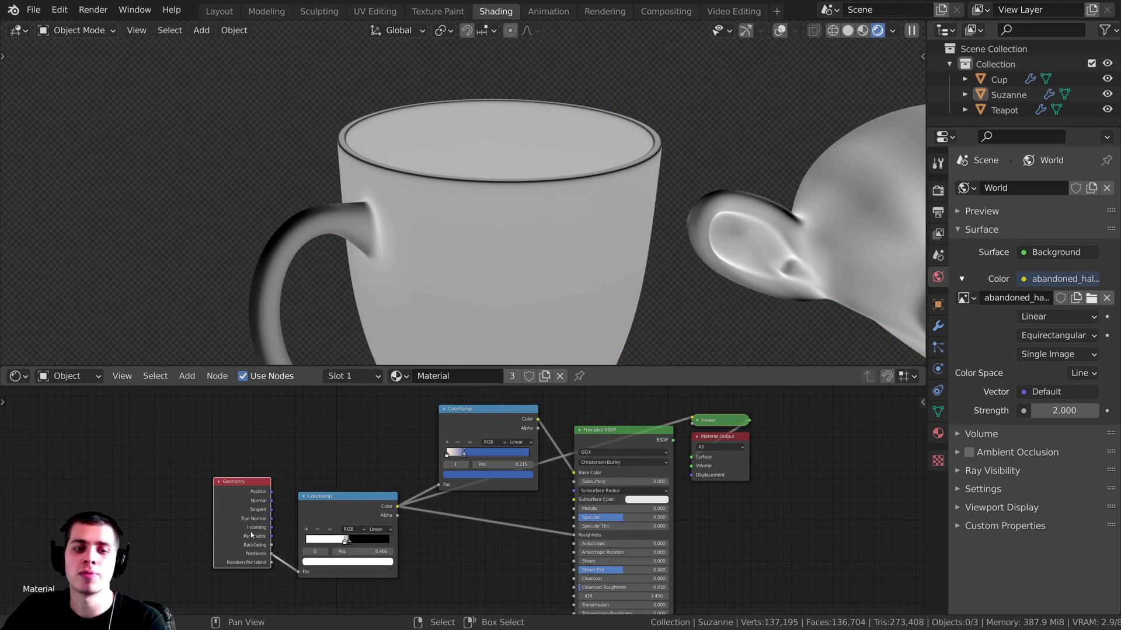
ctrl+shift+click(473, 418)
ctrl+shift+click(607, 435)
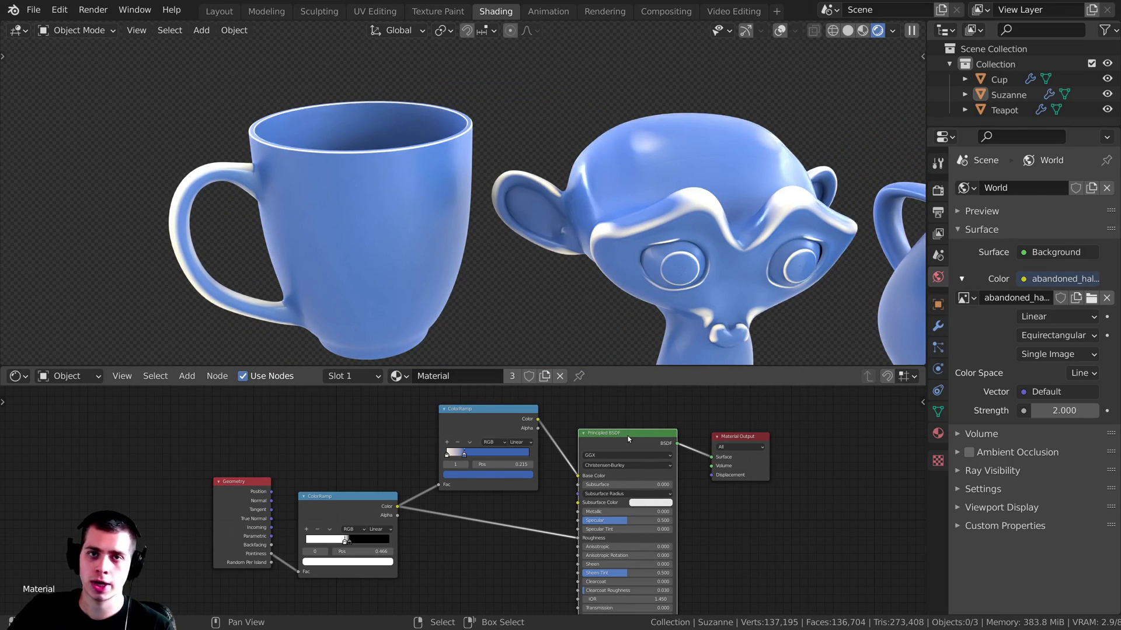
drag(610, 440, 617, 441)
Duplicate the Principled BSDF node and place the copy above the original.
scroll(611, 444, down, 4)
middle_drag(608, 445, 596, 467)
scroll(595, 467, up, 3)
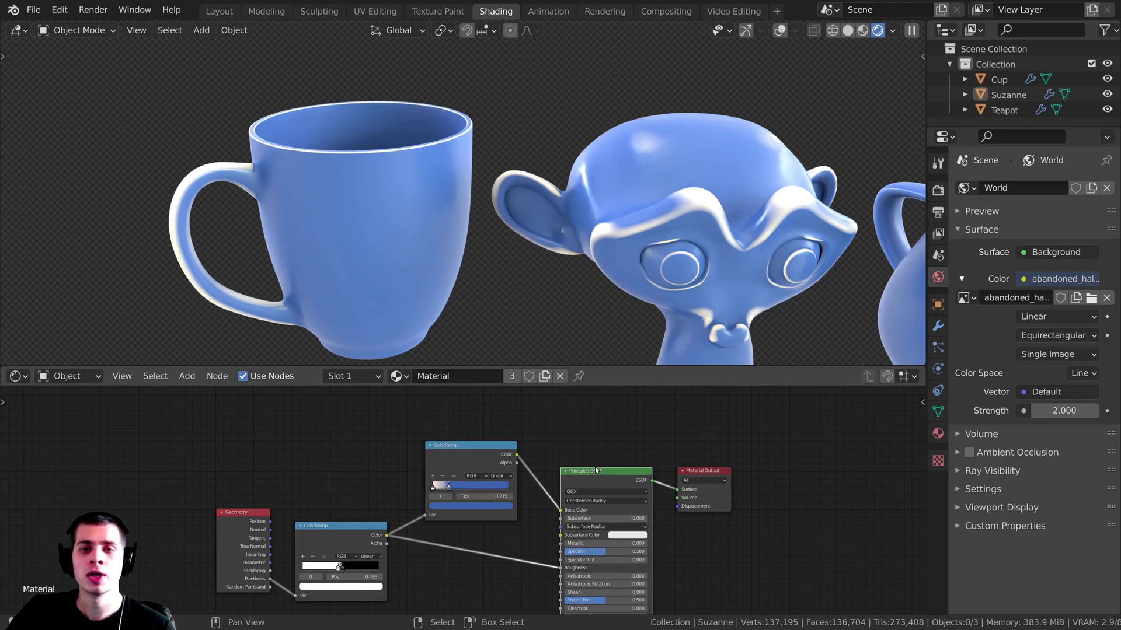
scroll(601, 468, down, 2)
middle_drag(580, 477, 501, 448)
scroll(500, 448, up, 5)
middle_drag(573, 507, 571, 535)
scroll(541, 496, down, 4)
middle_drag(552, 432, 542, 496)
key(shift+d)
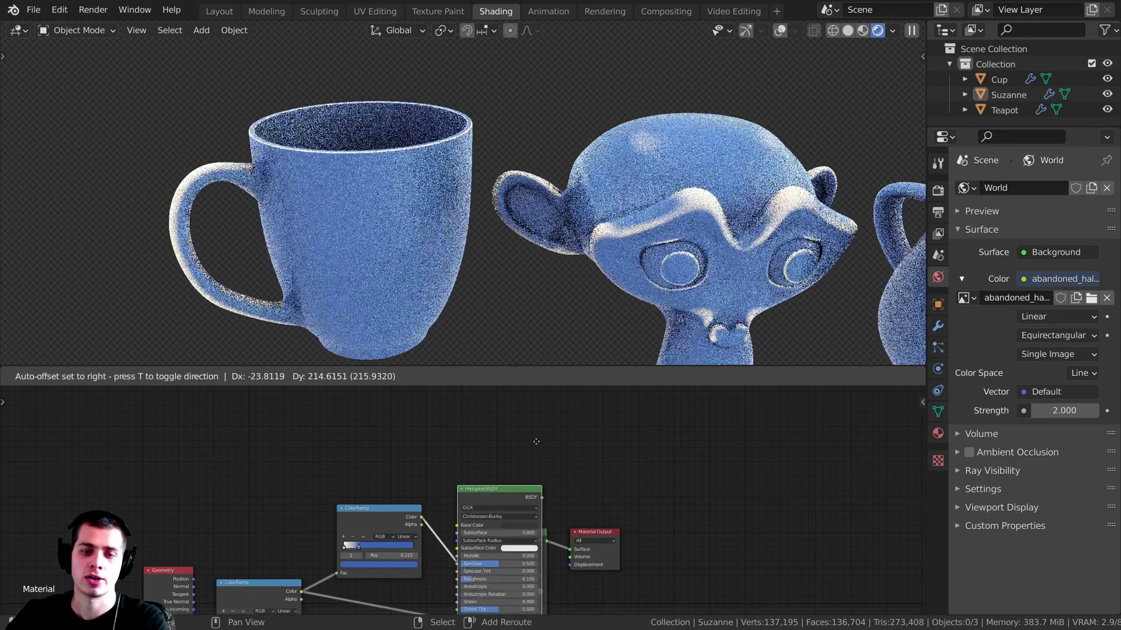
click(542, 481)
Maximize the node editor and set the duplicated Principled BSDF's Base Color to a very dark reddish brown.
middle_drag(558, 417, 547, 471)
key(ctrl+space)
key(KP_Decimal)
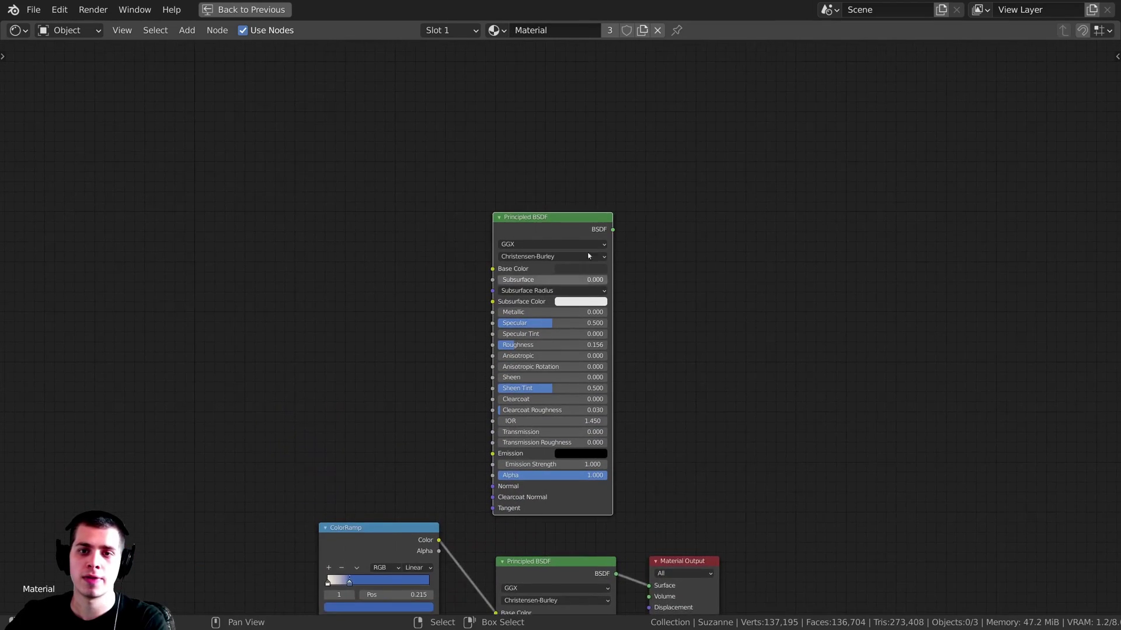
click(578, 236)
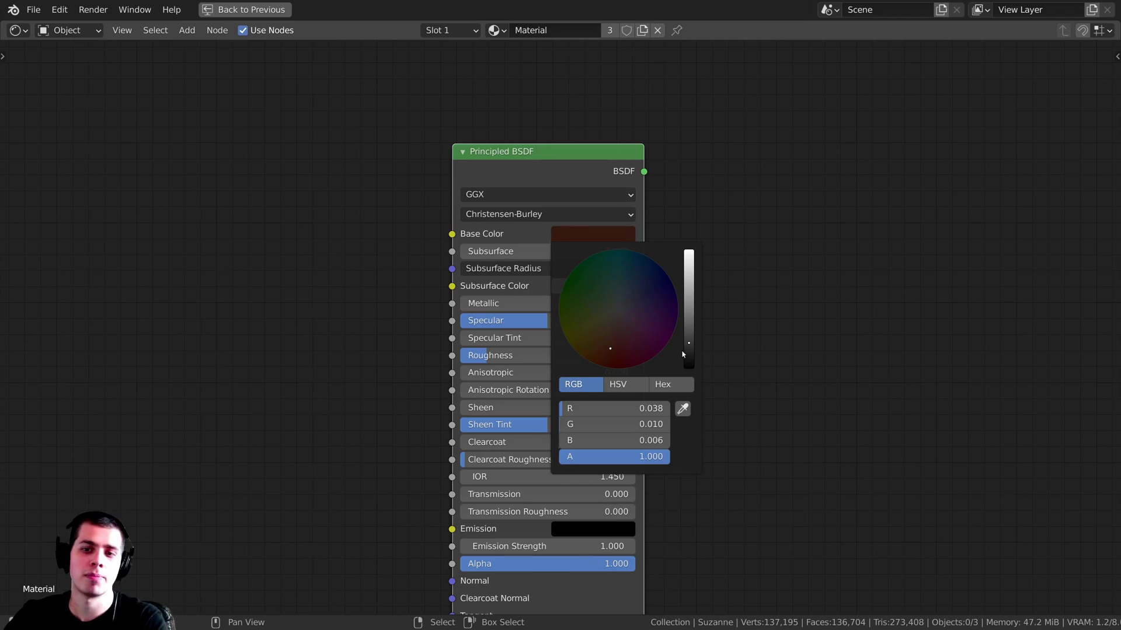
drag(689, 343, 689, 351)
scroll(691, 515, down, 8)
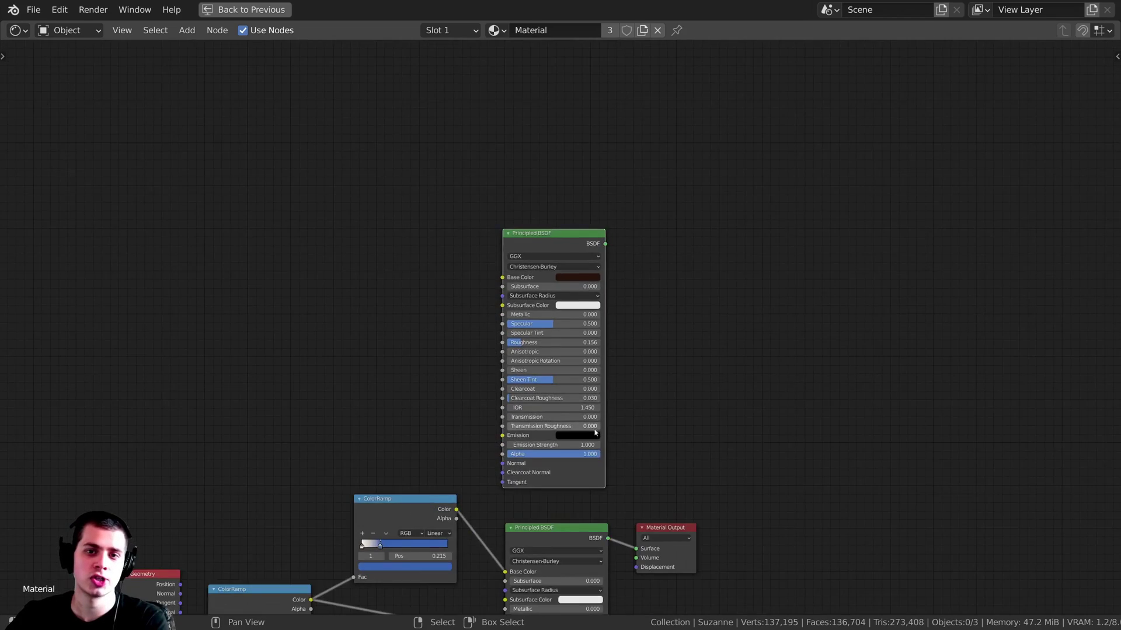
Move the Material Output node well away from the two Principled BSDF nodes to make room between them.
middle_drag(690, 515, 658, 420)
scroll(658, 421, up, 2)
drag(638, 451, 935, 384)
middle_drag(514, 476, 490, 396)
scroll(490, 395, down, 3)
middle_drag(502, 269, 506, 303)
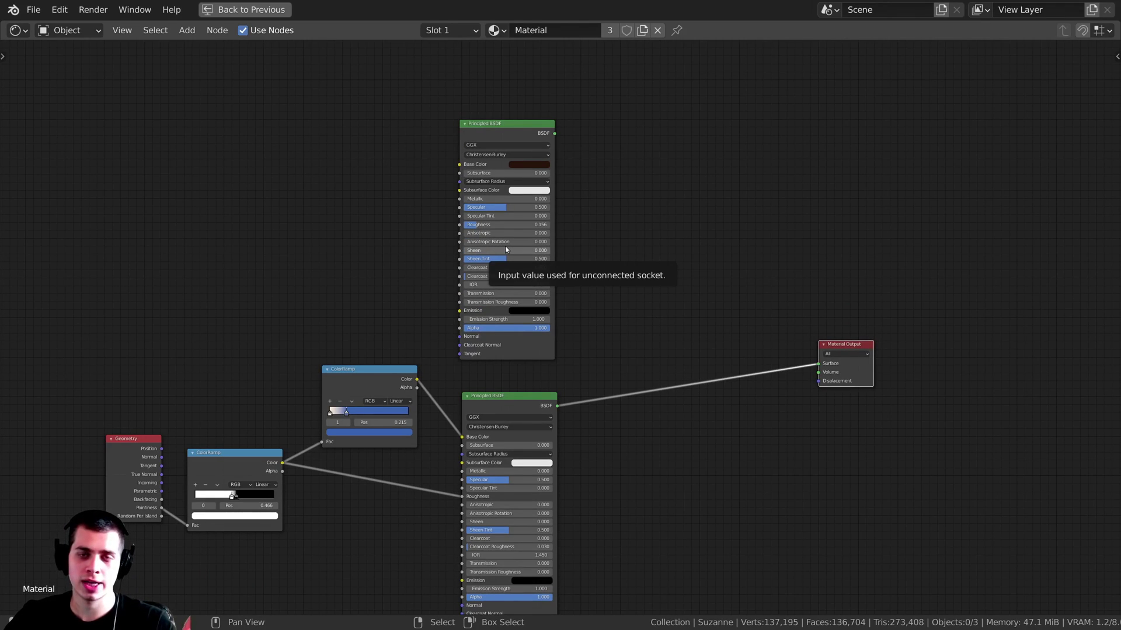
Insert a Mix Shader node on the link between the lower Principled BSDF and the Material Output.
scroll(623, 178, up, 1)
key(shift+a)
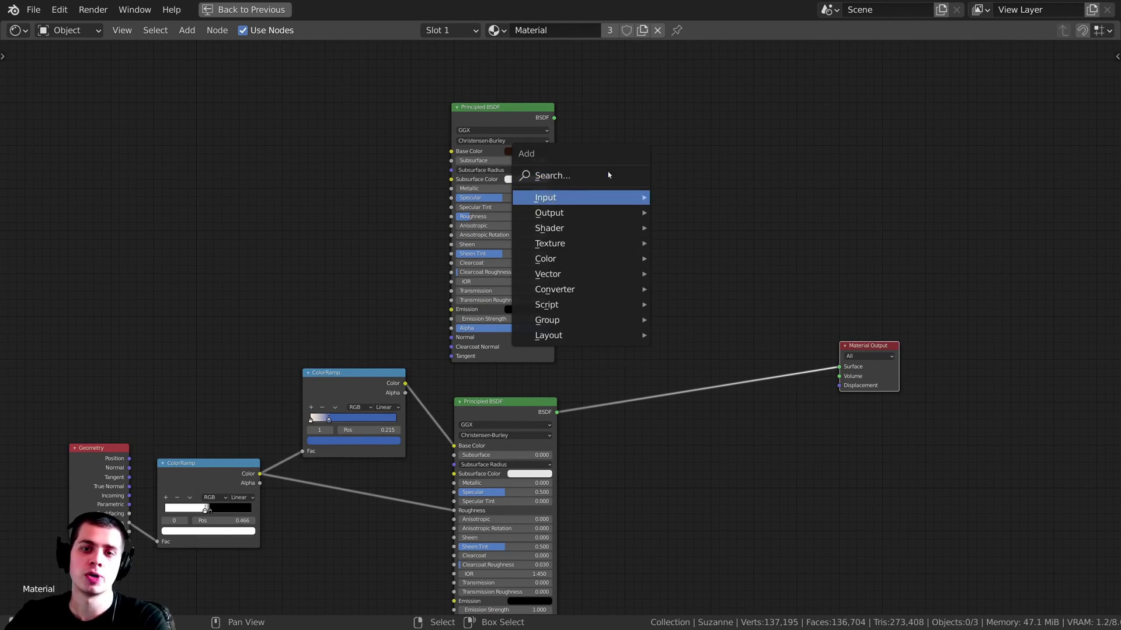
click(570, 176)
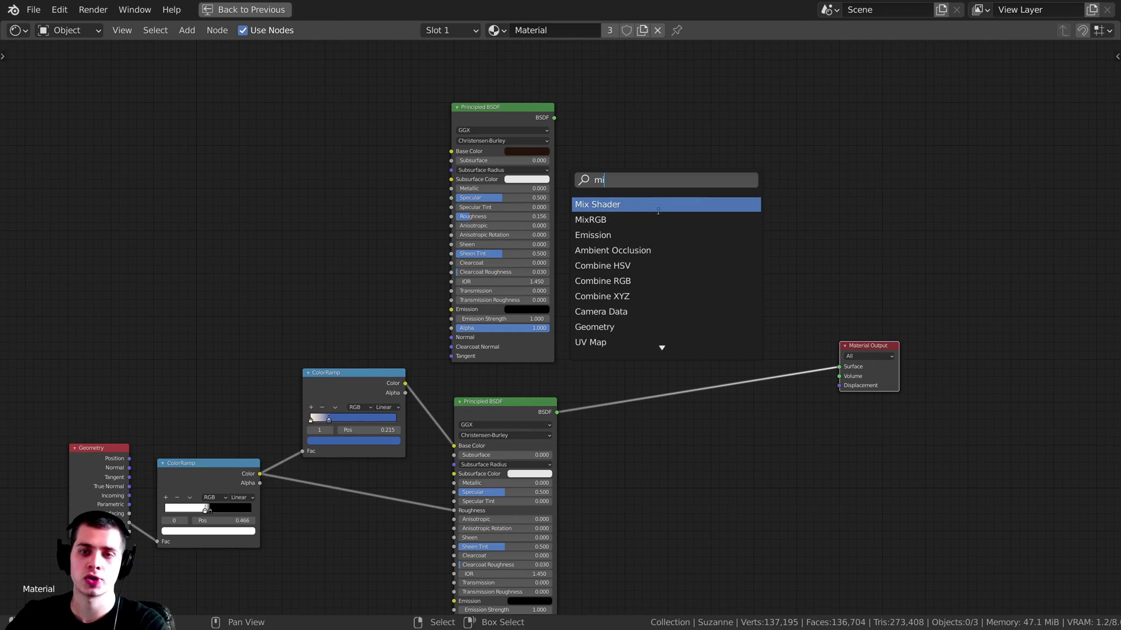
text(mi)
key(Down)
key(Down)
key(Up)
key(Up)
key(Return)
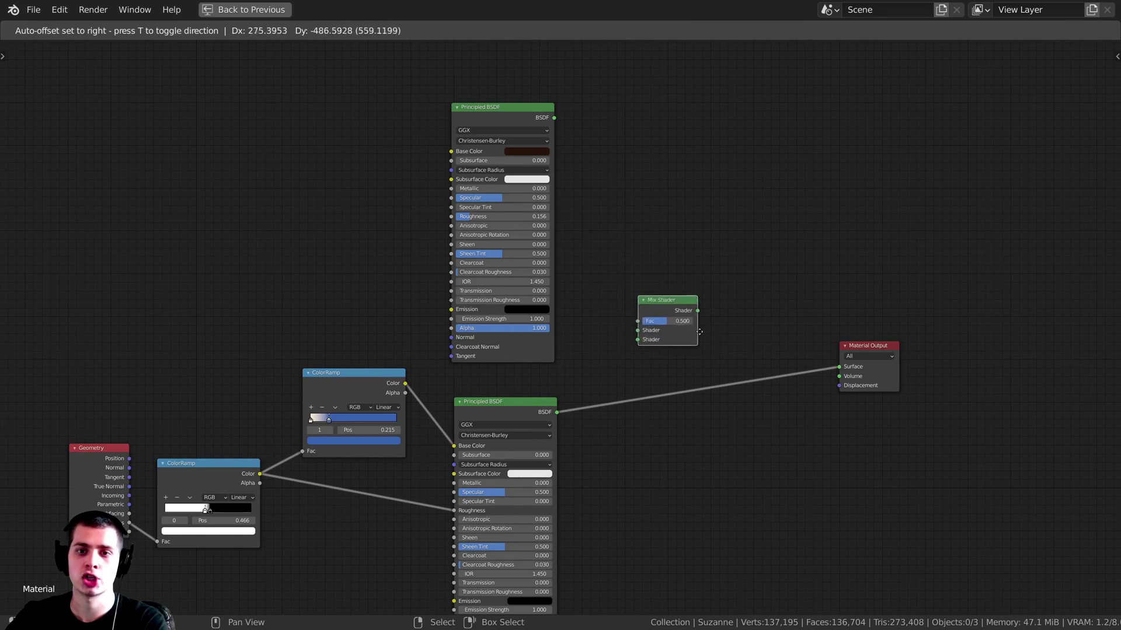
click(759, 366)
Connect the dark reddish-brown Principled BSDF to the Mix Shader's second Shader input.
drag(751, 342, 739, 306)
drag(553, 118, 707, 337)
drag(706, 336, 706, 345)
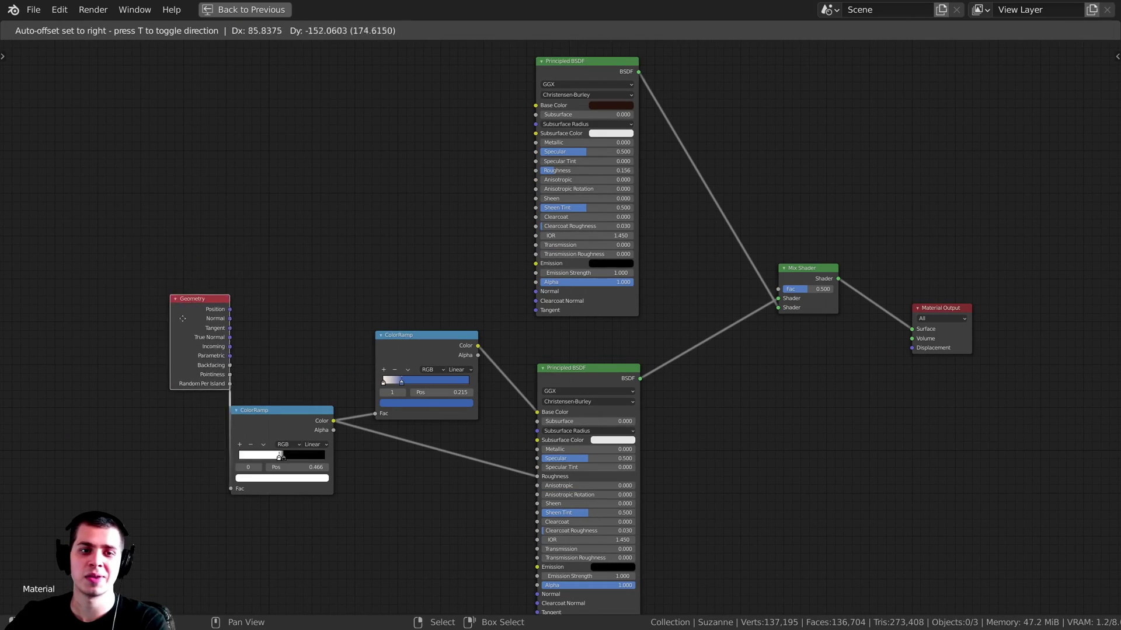
Connect the Geometry node's Pointiness to the Mix Shader's Fac and move the Geometry node up between the shaders and the mix.
drag(174, 340, 145, 285)
drag(201, 321, 355, 179)
drag(726, 264, 778, 289)
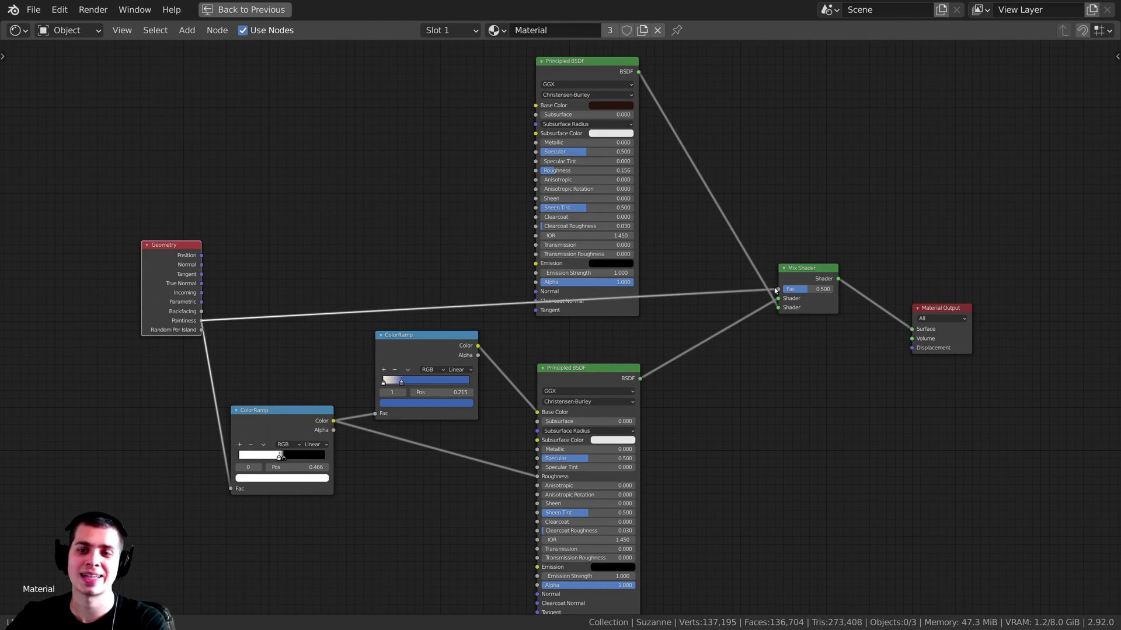
drag(183, 283, 712, 127)
drag(578, 372, 574, 367)
Delete both old ColorRamp nodes that feed the lower Principled BSDF.
click(280, 421)
key(x)
drag(442, 360, 448, 411)
middle_drag(448, 411, 423, 423)
scroll(433, 419, up, 2)
key(x)
Set the lower Principled BSDF's Base Color to bright blue (R 0.068, G 0.191, B 1.000) and restore the split Shading layout.
click(584, 435)
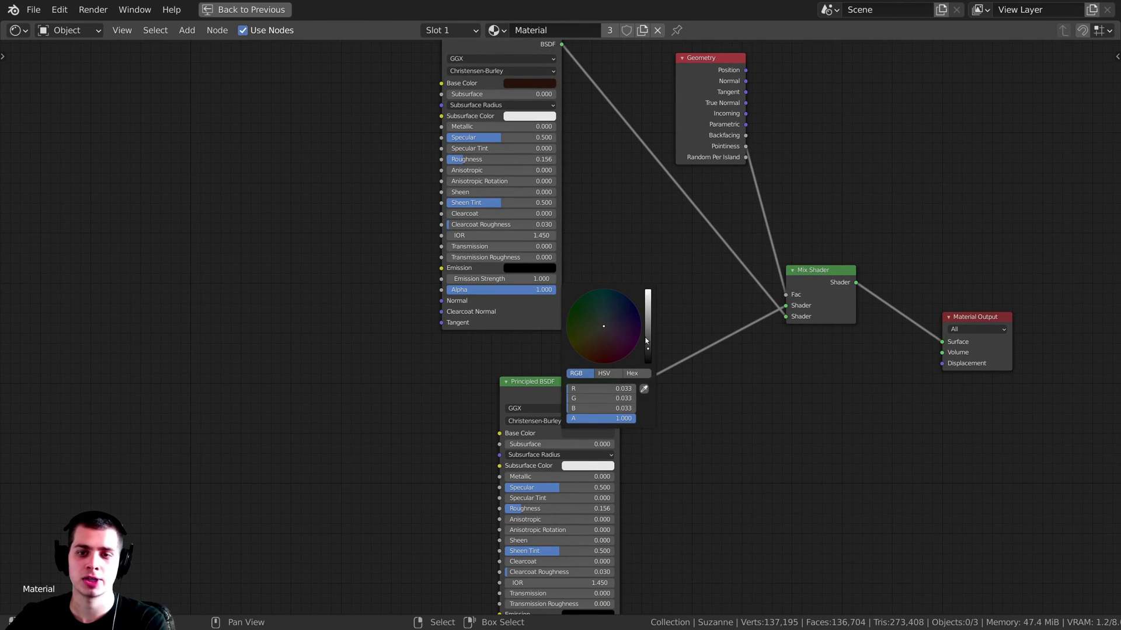
drag(649, 337, 648, 298)
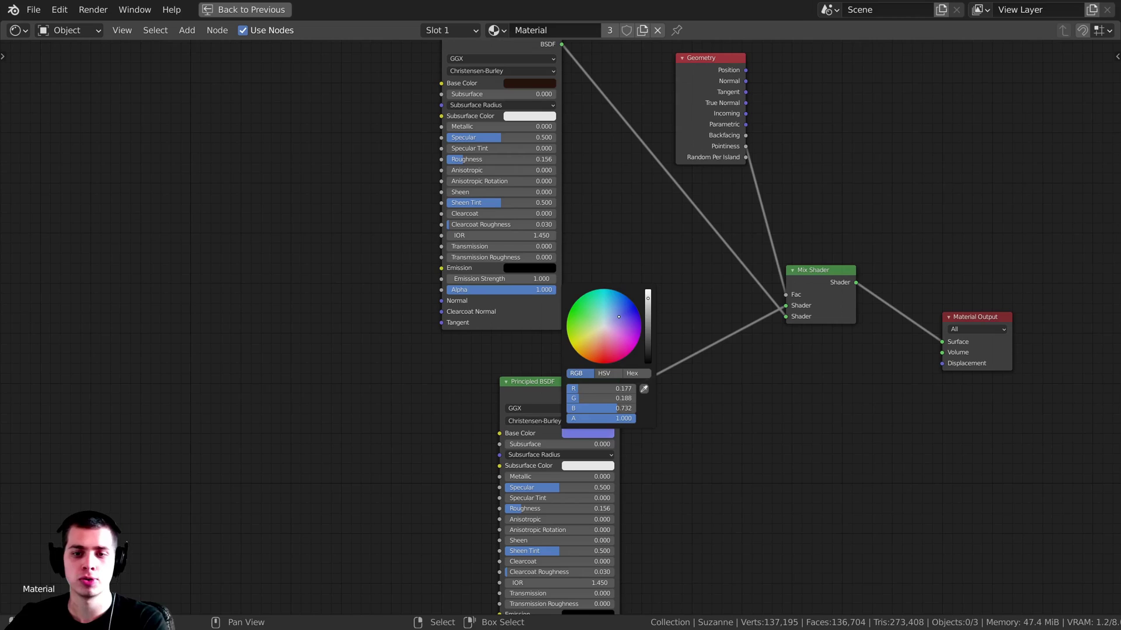
drag(648, 298, 647, 290)
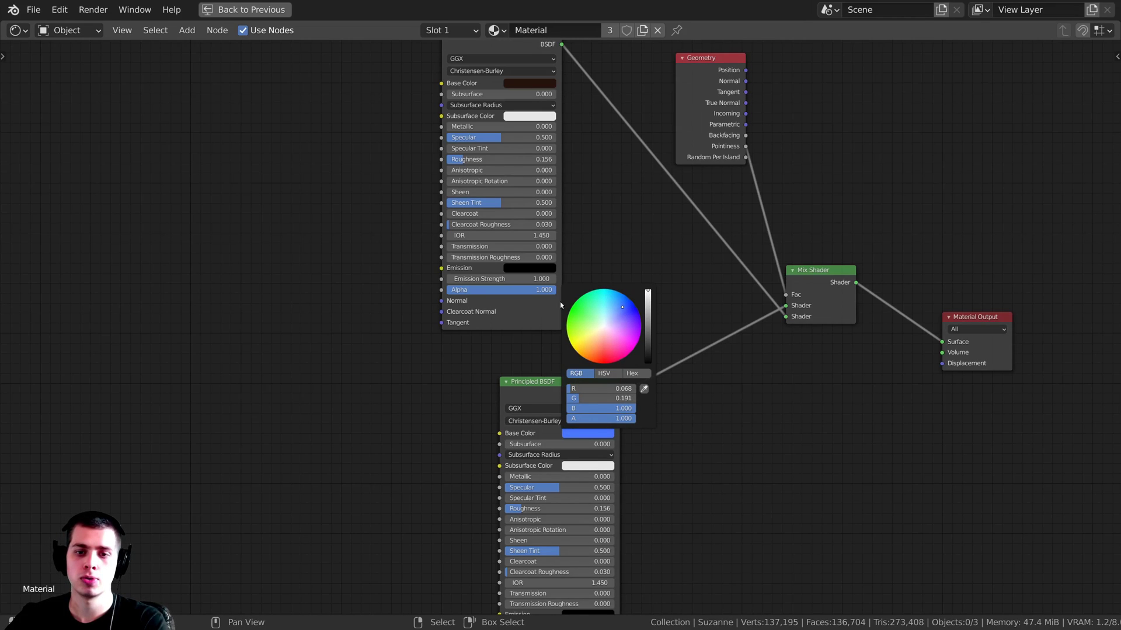
scroll(419, 449, down, 2)
drag(471, 154, 451, 158)
key(ctrl+space)
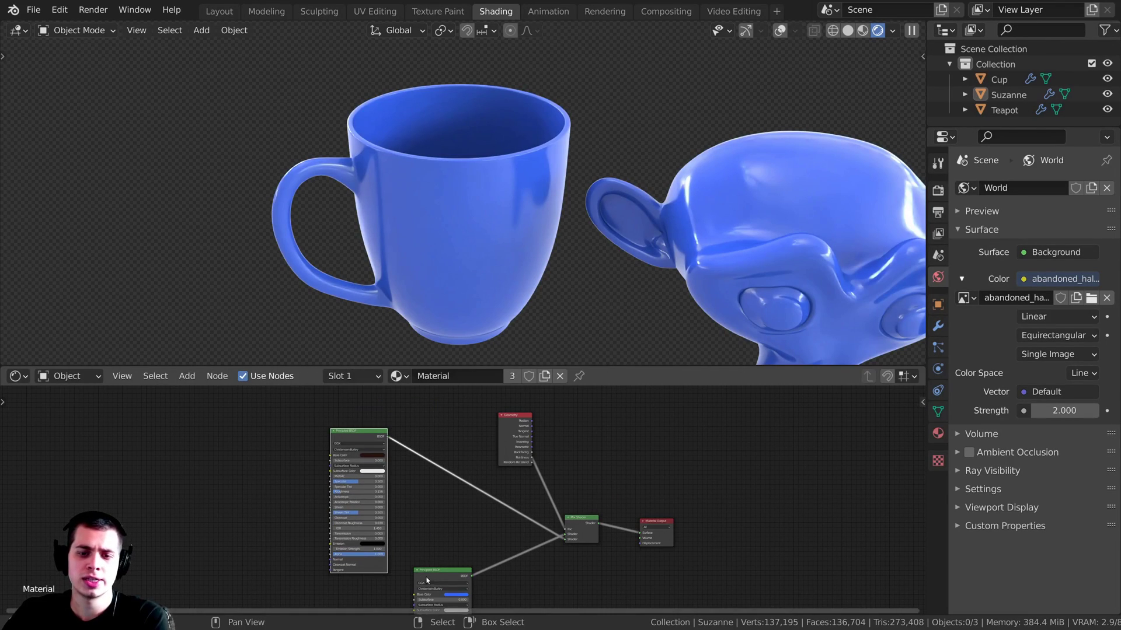
Preview the Geometry node's Pointiness output on the models through the Viewer.
scroll(452, 494, up, 6)
middle_drag(480, 453, 463, 481)
drag(512, 426, 471, 440)
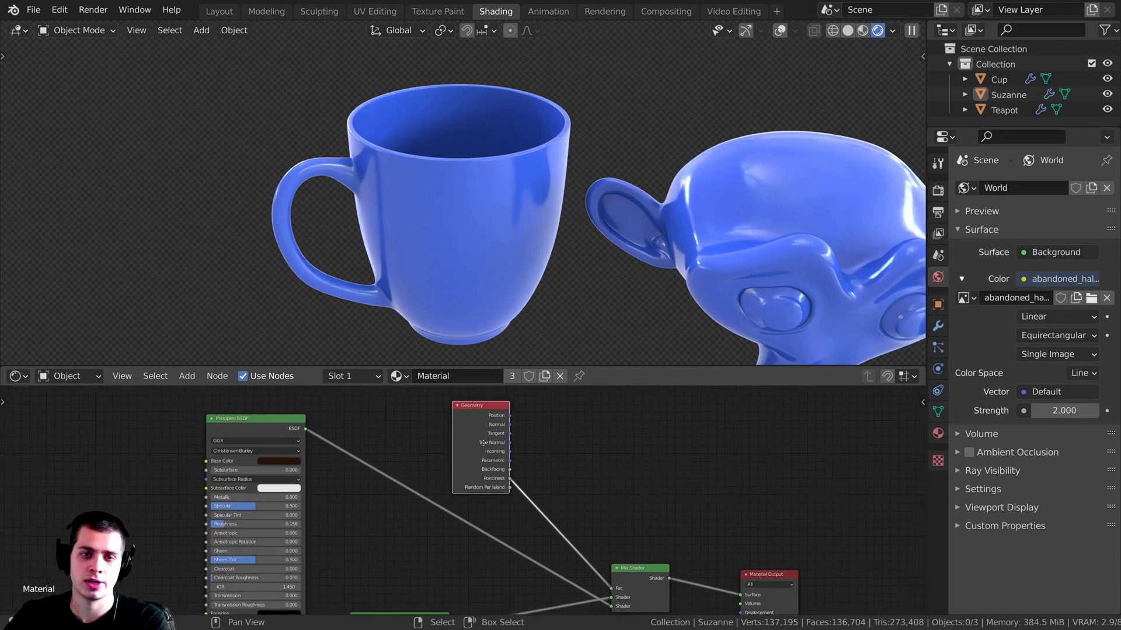
scroll(471, 435, up, 1)
ctrl+shift+click(471, 432)
ctrl+shift+click(472, 436)
ctrl+shift+click(471, 436)
ctrl+shift+click(472, 436)
ctrl+shift+click(471, 436)
ctrl+shift+click(470, 435)
ctrl+shift+click(470, 436)
ctrl+shift+click(471, 438)
Insert a ColorRamp between the Geometry Pointiness and the Mix Shader's Fac, and move the Material Output away to make room.
middle_drag(529, 452, 506, 420)
scroll(508, 420, up, 1)
key(shift+a)
click(524, 412)
text(col)
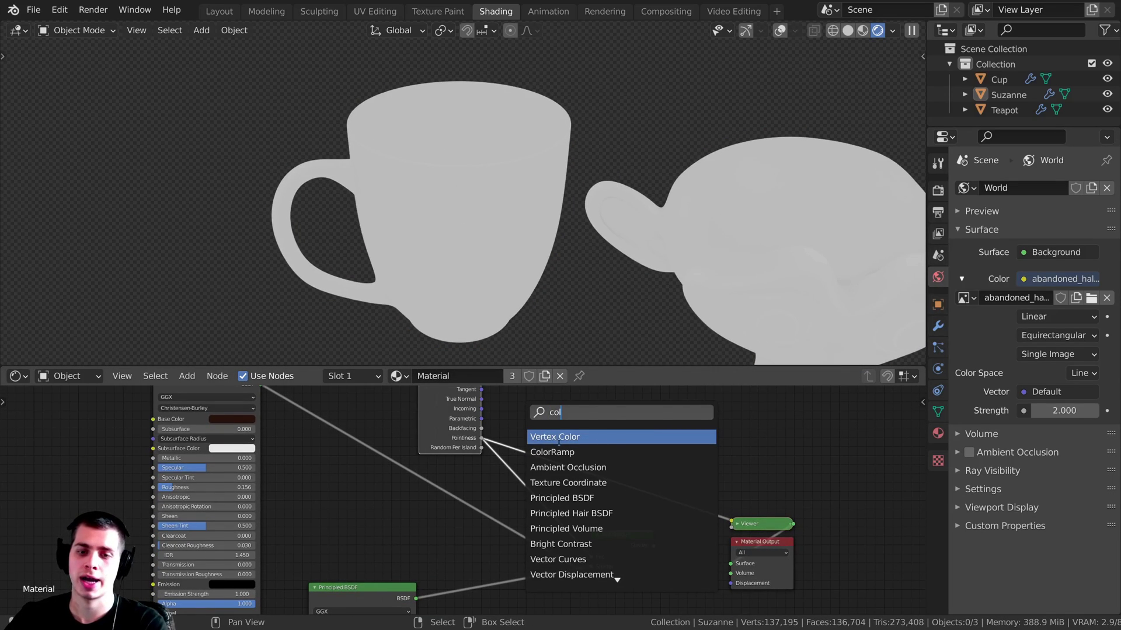
click(550, 452)
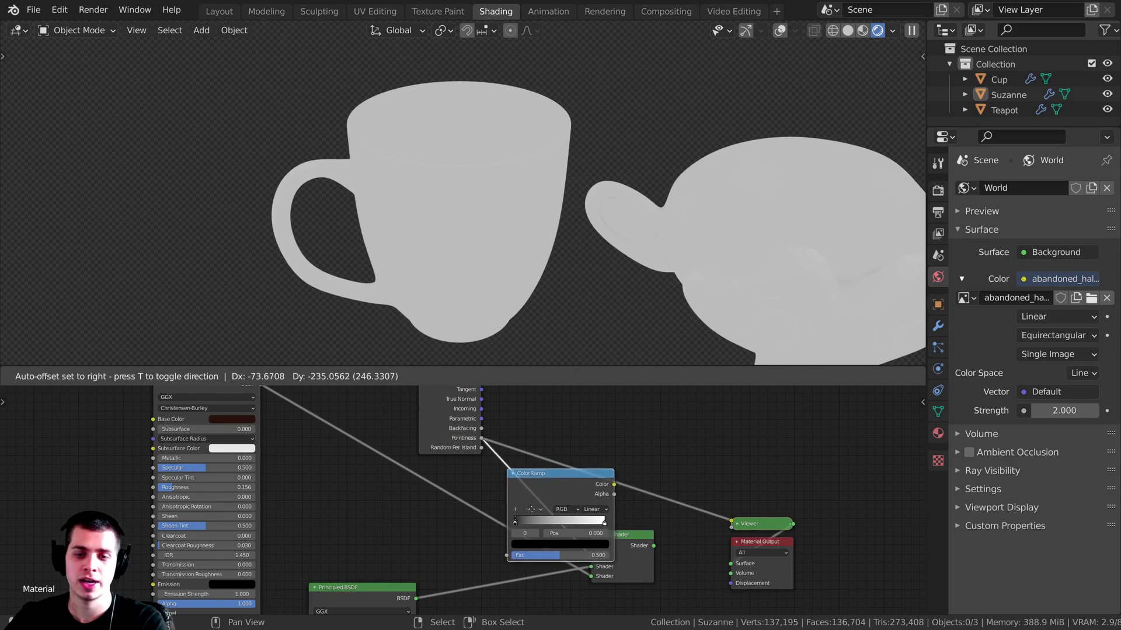
click(535, 499)
drag(535, 500, 546, 458)
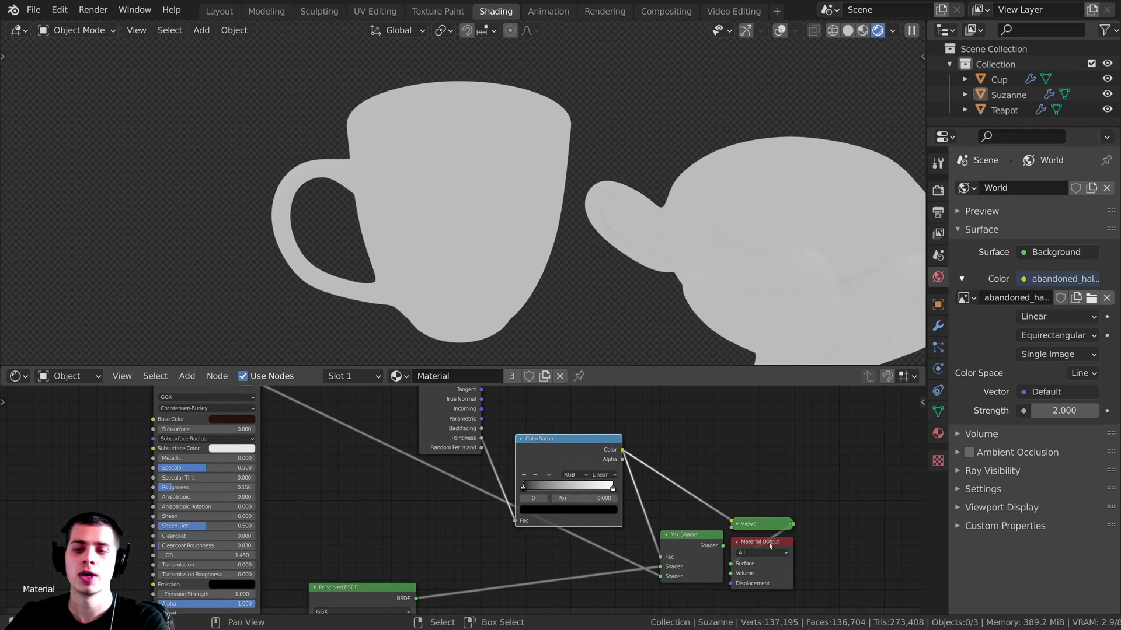
drag(769, 546, 825, 526)
Set the ColorRamp's black stop to 0.472 and white stop to 0.580, and send the Mix Shader back to the Material Output.
scroll(536, 496, up, 1)
mouse_move(540, 486)
mouse_down()
mouse_move(639, 484)
mouse_move(594, 485)
mouse_up()
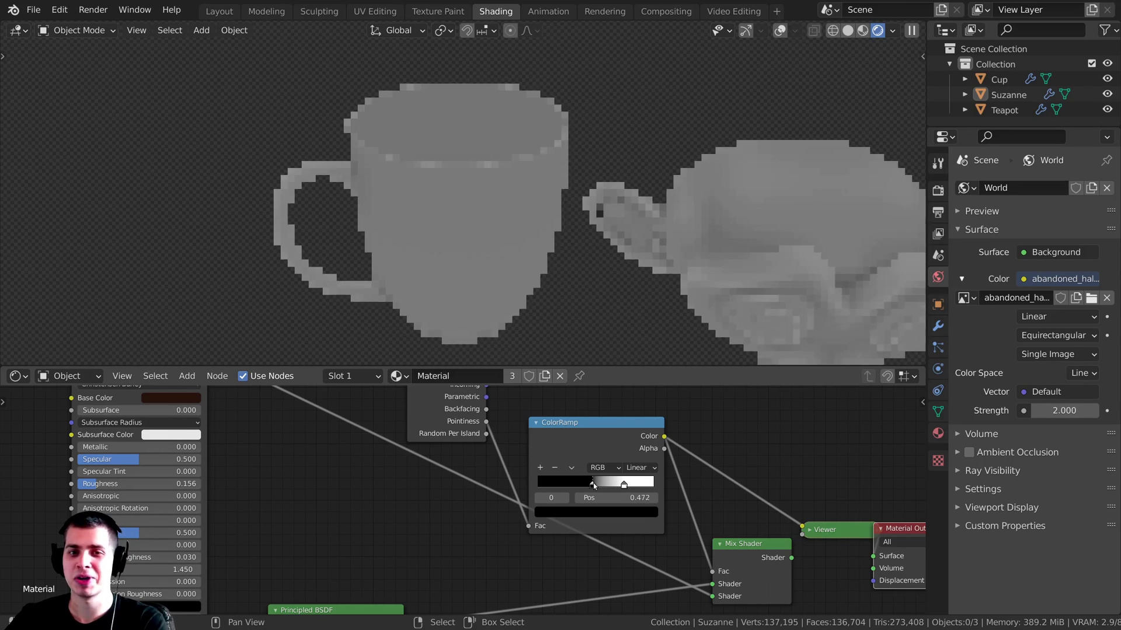
ctrl+shift+click(749, 551)
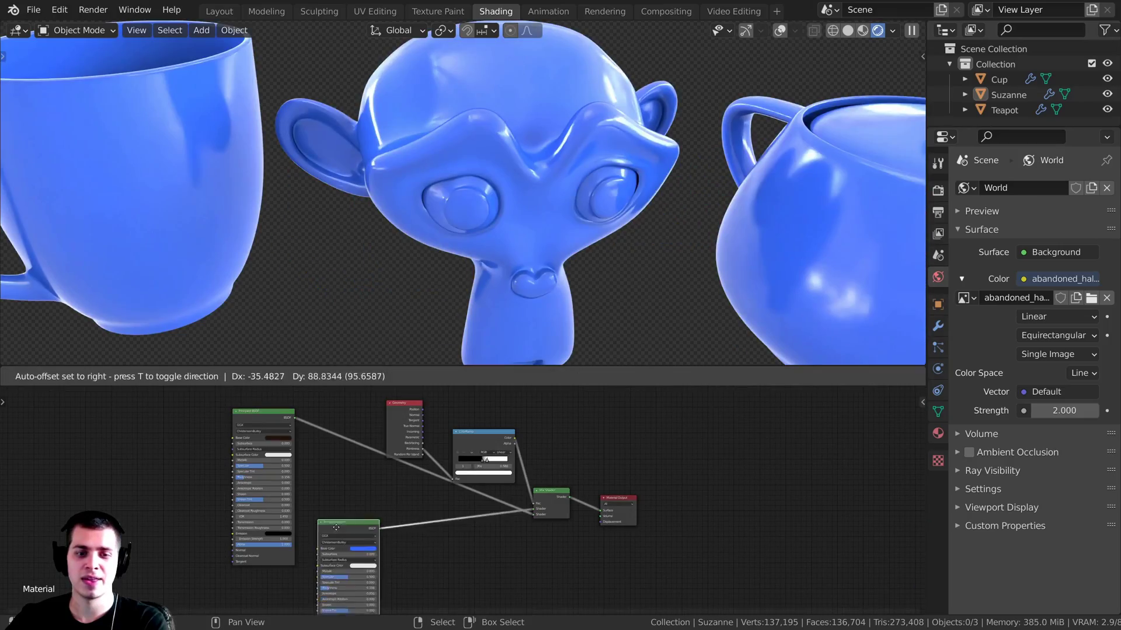
Reposition the two Principled BSDF nodes and swap their links into the Mix Shader so the brown one uses the first Shader input.
drag(336, 527, 354, 527)
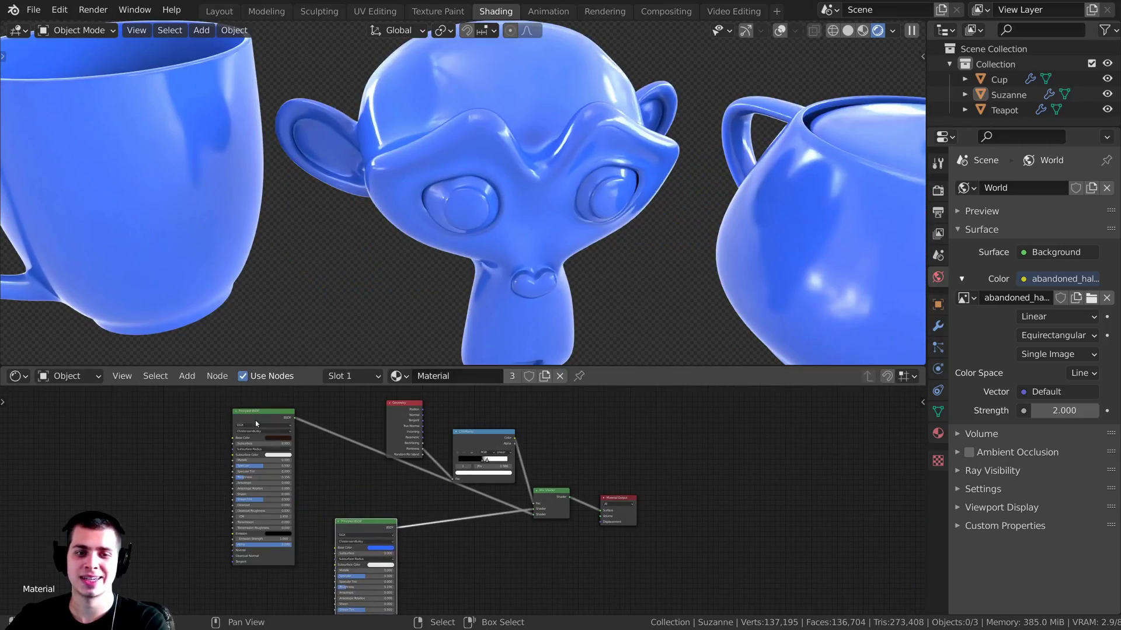
drag(258, 425, 261, 436)
scroll(490, 523, up, 10)
drag(616, 520, 615, 531)
Inspect the creases around Suzanne's ear and neck up close and check the ColorRamp's stops.
mouse_move(537, 130)
middle_down()
mouse_move(544, 186)
mouse_move(502, 105)
middle_up()
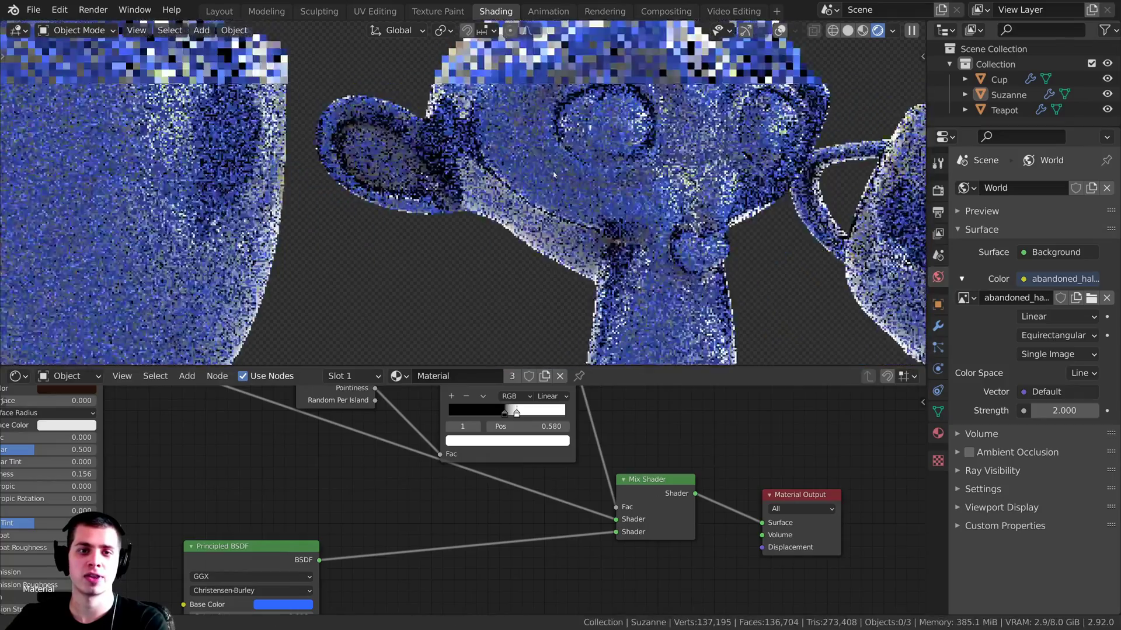
scroll(403, 190, up, 3)
scroll(557, 434, up, 1)
middle_drag(542, 434, 507, 468)
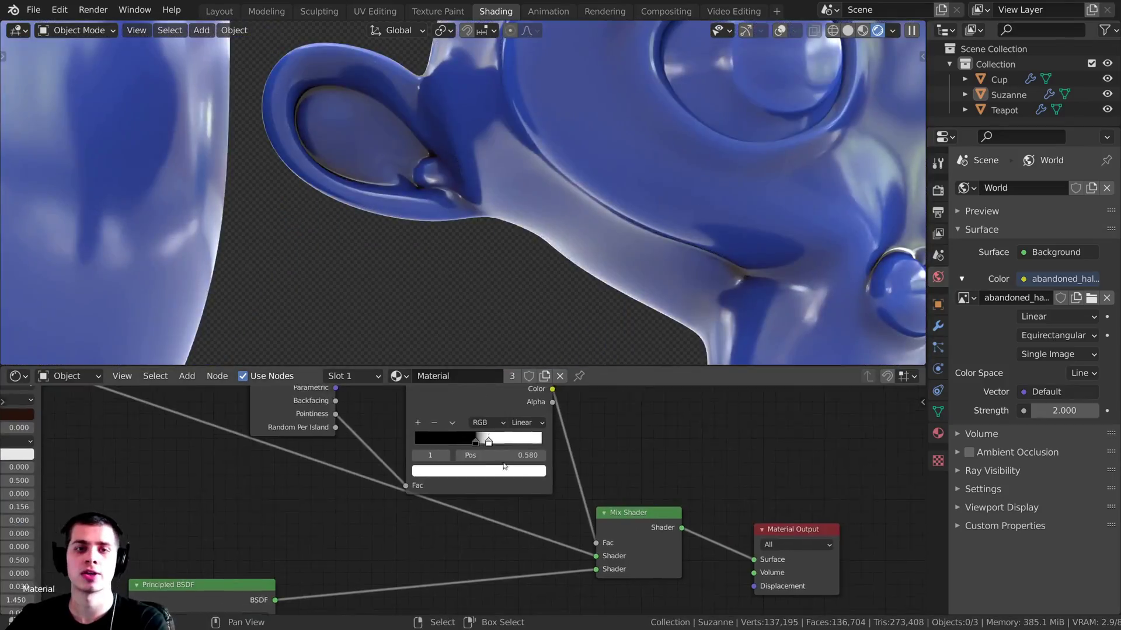
middle_drag(466, 431, 473, 467)
scroll(473, 467, down, 2)
click(479, 483)
click(490, 484)
drag(485, 458, 489, 435)
middle_drag(526, 510, 559, 467)
Examine the dirt shading in the crevices of the cup, Suzanne and the teapot in the maximized 3D viewport.
scroll(531, 459, down, 4)
scroll(560, 233, down, 3)
scroll(559, 467, up, 4)
middle_drag(605, 164, 510, 175)
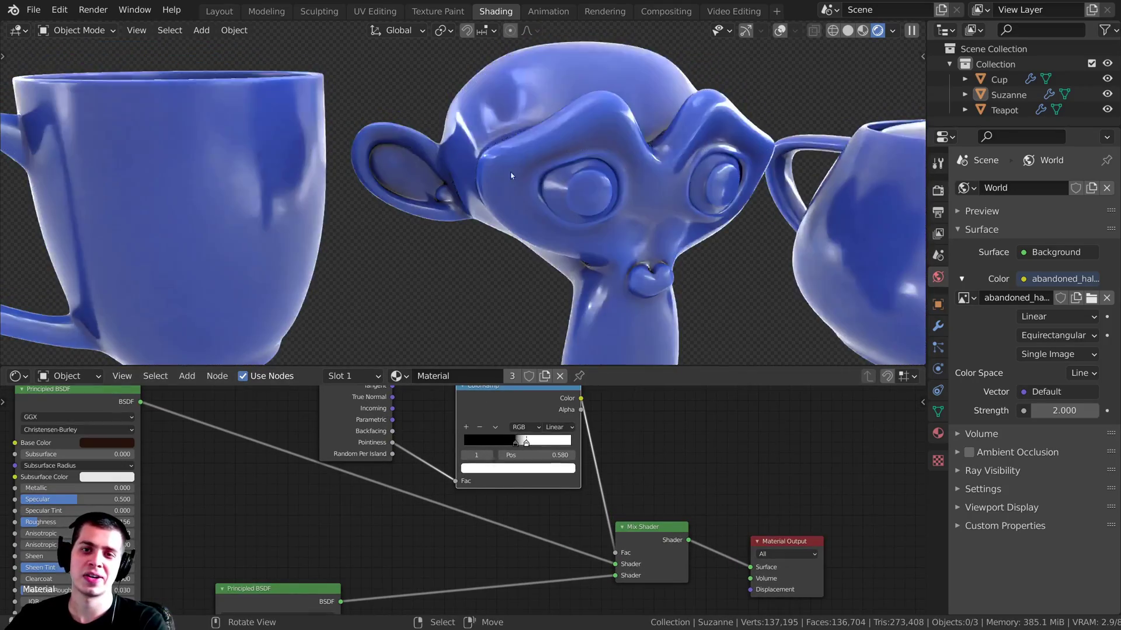
scroll(548, 444, up, 4)
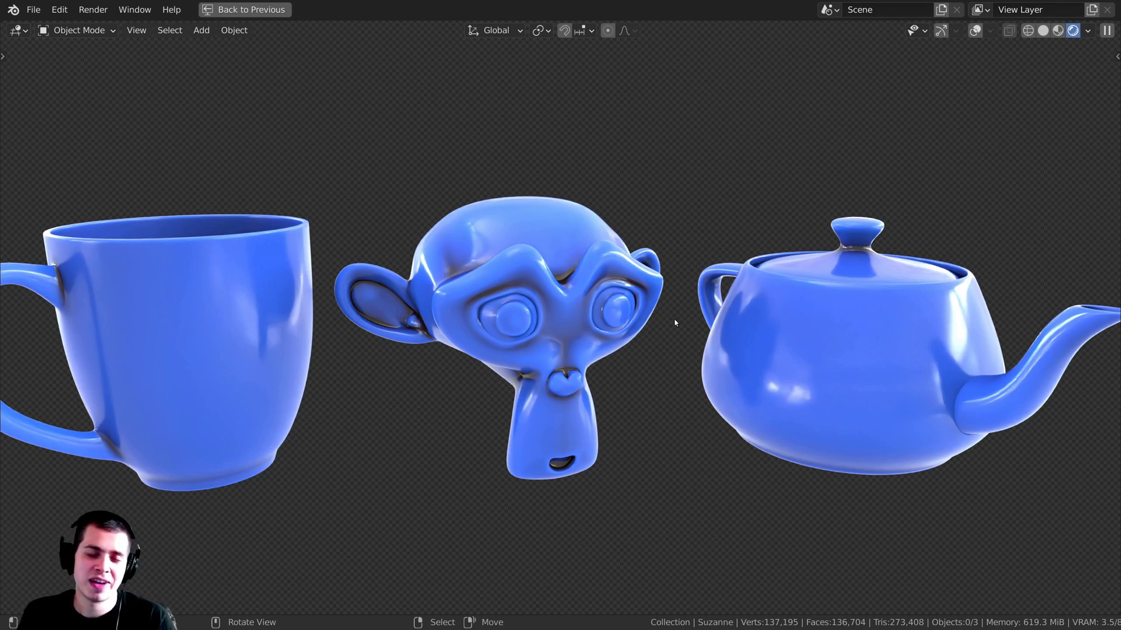
middle_drag(620, 294, 695, 393)
scroll(578, 344, up, 1)
scroll(666, 402, down, 2)
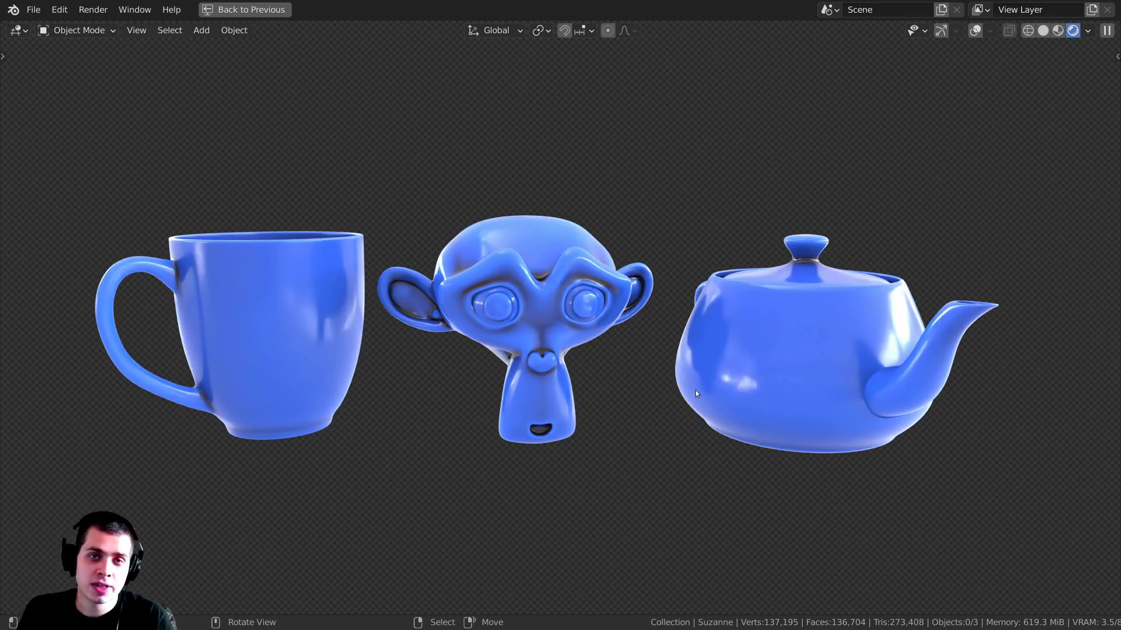